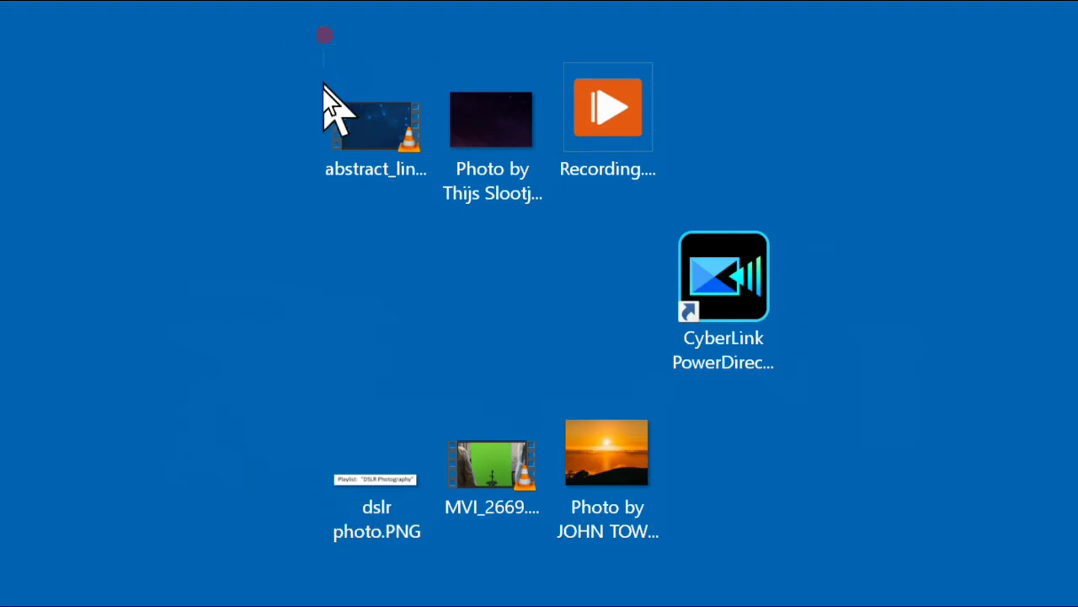
Select all six desktop media files and drop them on the PowerDirector 18 shortcut to import them
{"action": "left_click_drag", "start_coordinate": [324, 89], "coordinate": [601, 180]}
{"action": "left_click_drag", "start_coordinate": [337, 445], "coordinate": [716, 265]}
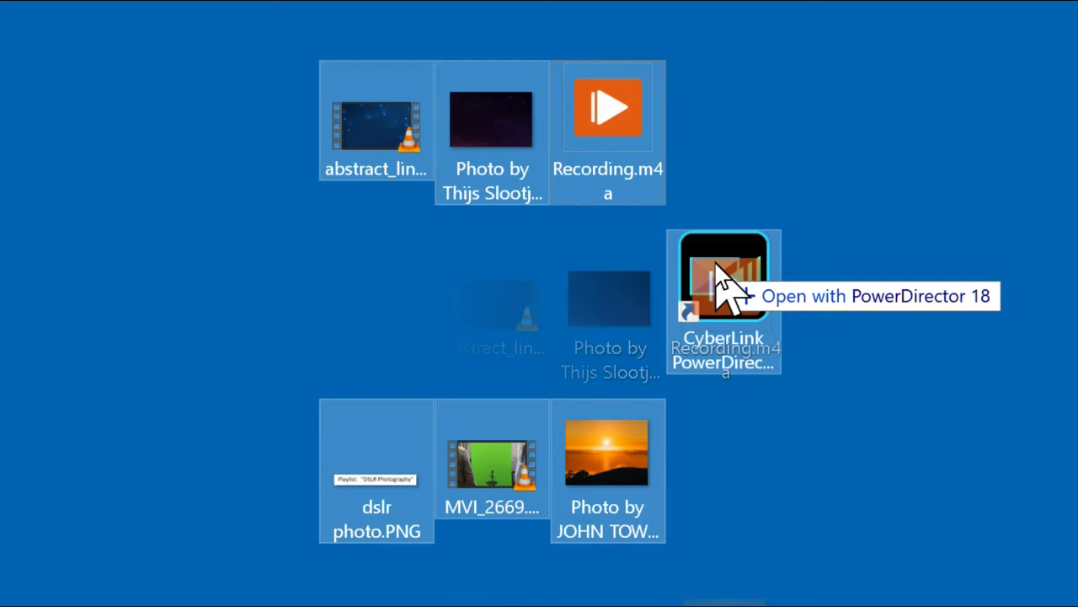
{"action": "left_click_drag", "start_coordinate": [721, 278], "coordinate": [718, 268]}
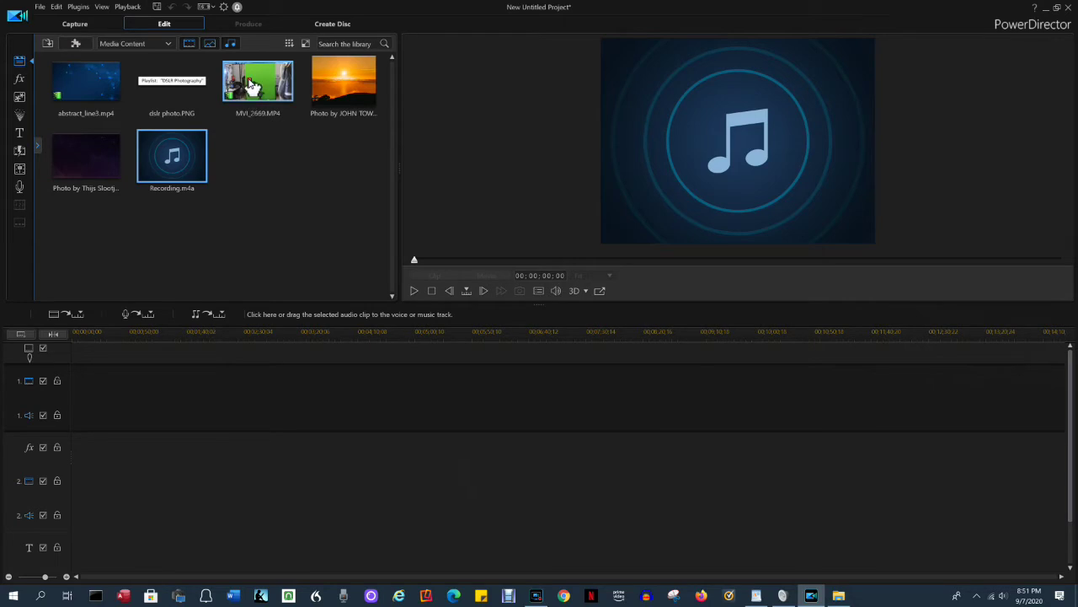
Place MVI_2669.MP4 on video track 1 and Recording.m4a on audio track 2, then select both
{"action": "left_click_drag", "start_coordinate": [246, 89], "coordinate": [70, 401]}
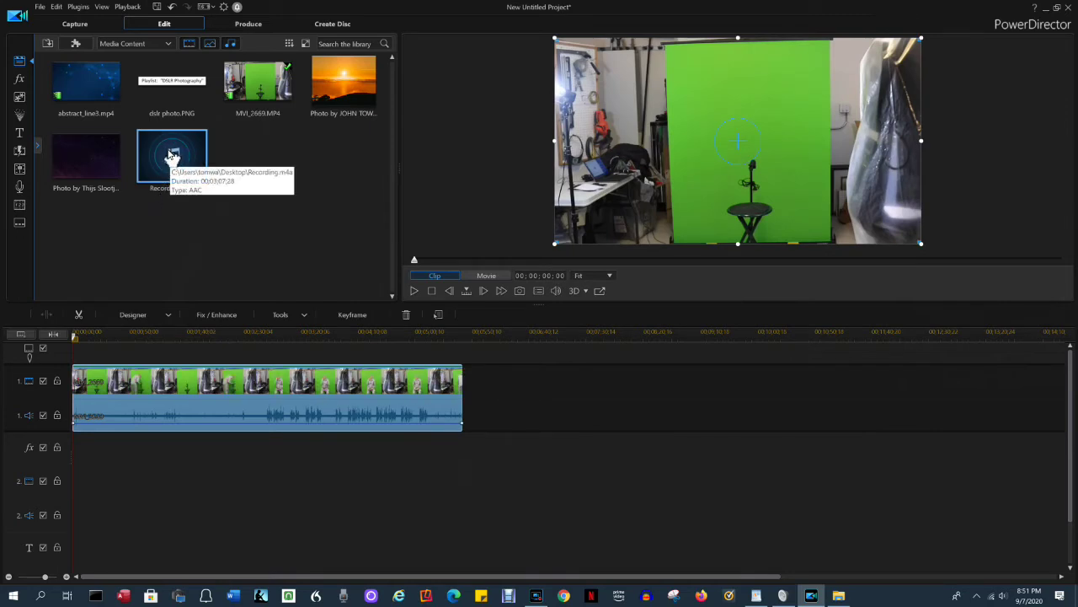
{"action": "left_click_drag", "start_coordinate": [173, 155], "coordinate": [76, 517]}
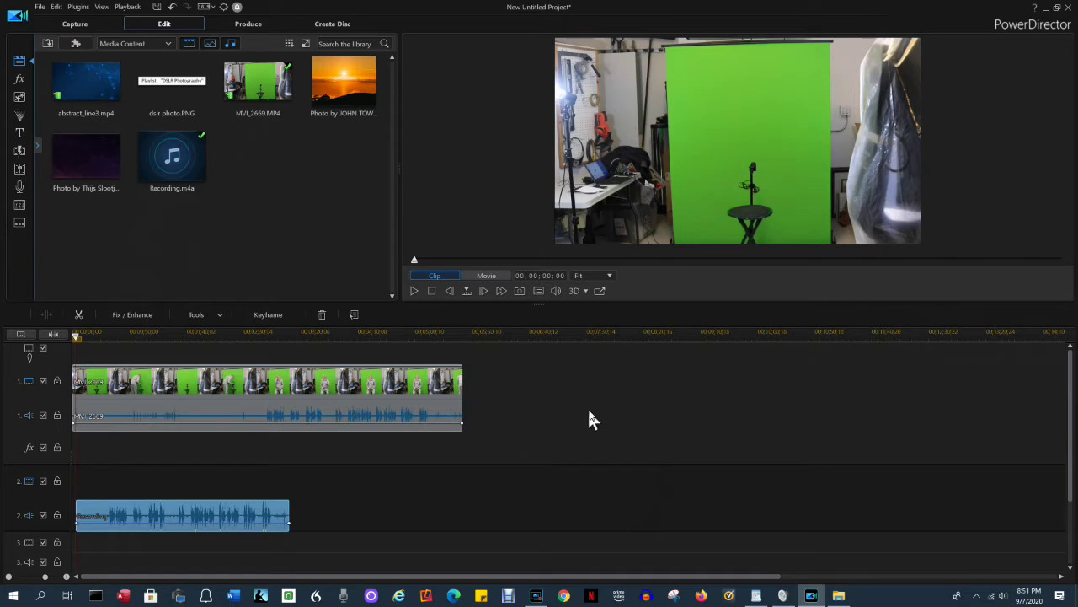
{"action": "left_click_drag", "start_coordinate": [537, 376], "coordinate": [187, 536]}
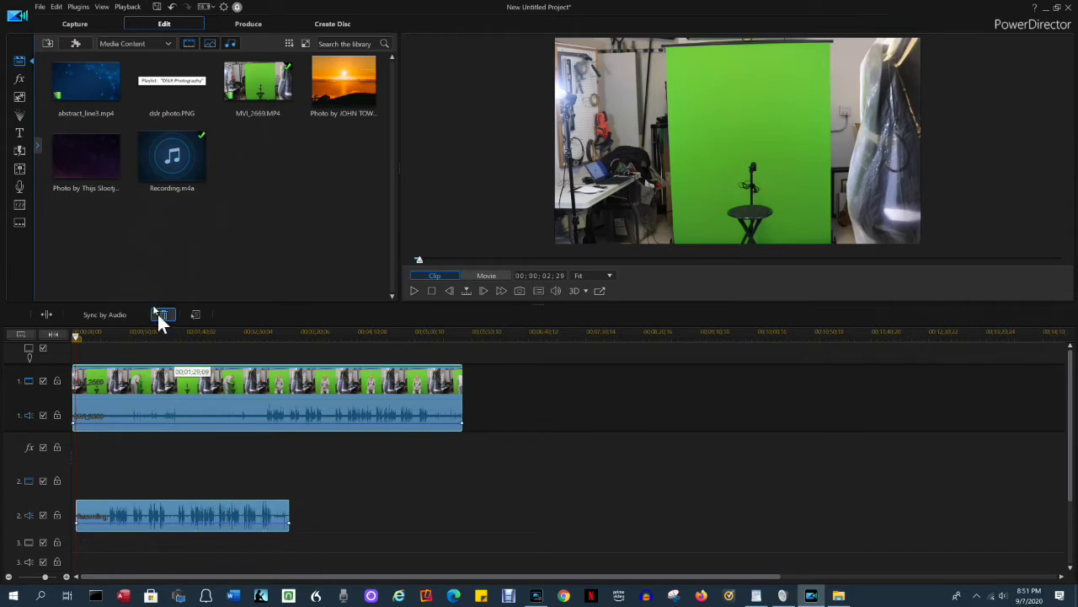
Sync Recording.m4a to the MVI_2669 sound by audio and move the playhead near 00:02:49
{"action": "left_click", "coordinate": [105, 312]}
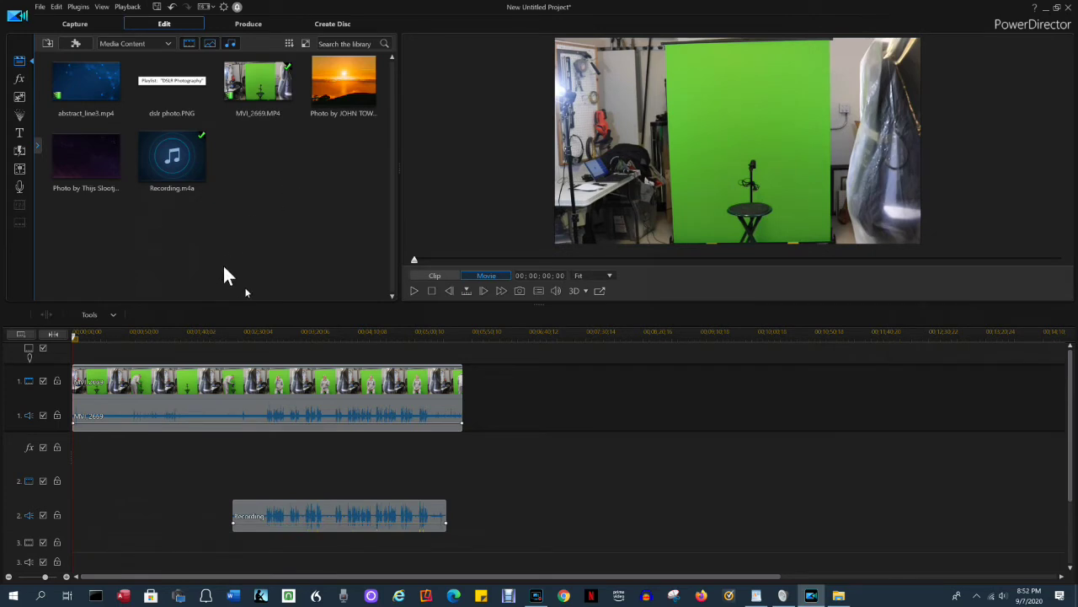
{"action": "left_click", "coordinate": [265, 339]}
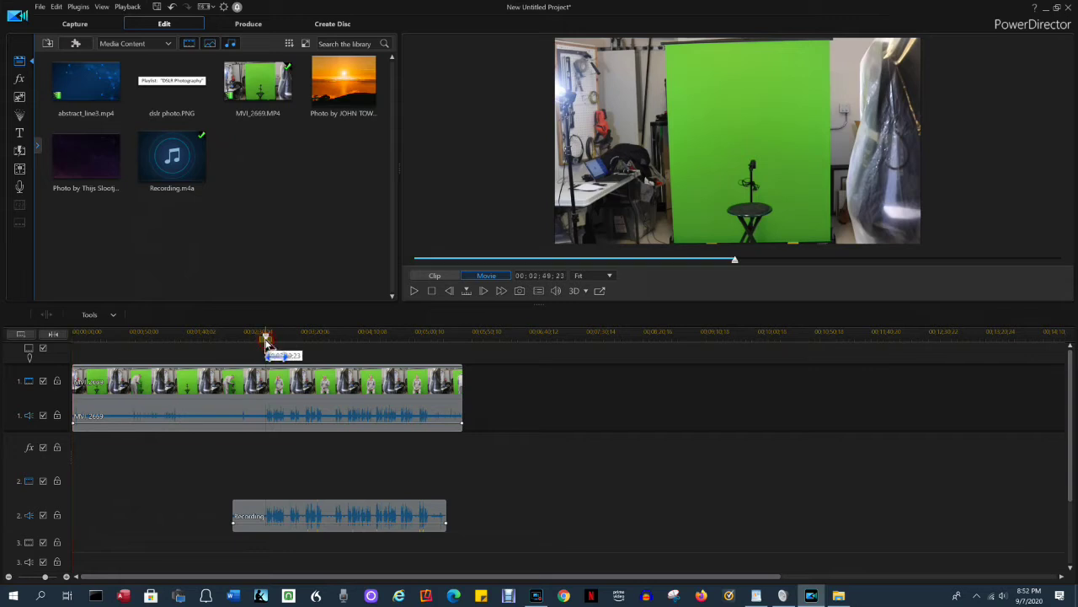
{"action": "left_click", "coordinate": [450, 291]}
Step back to 00:02:49;15 and split both MVI_2669 and Recording.m4a there
{"action": "left_click", "coordinate": [450, 291]}
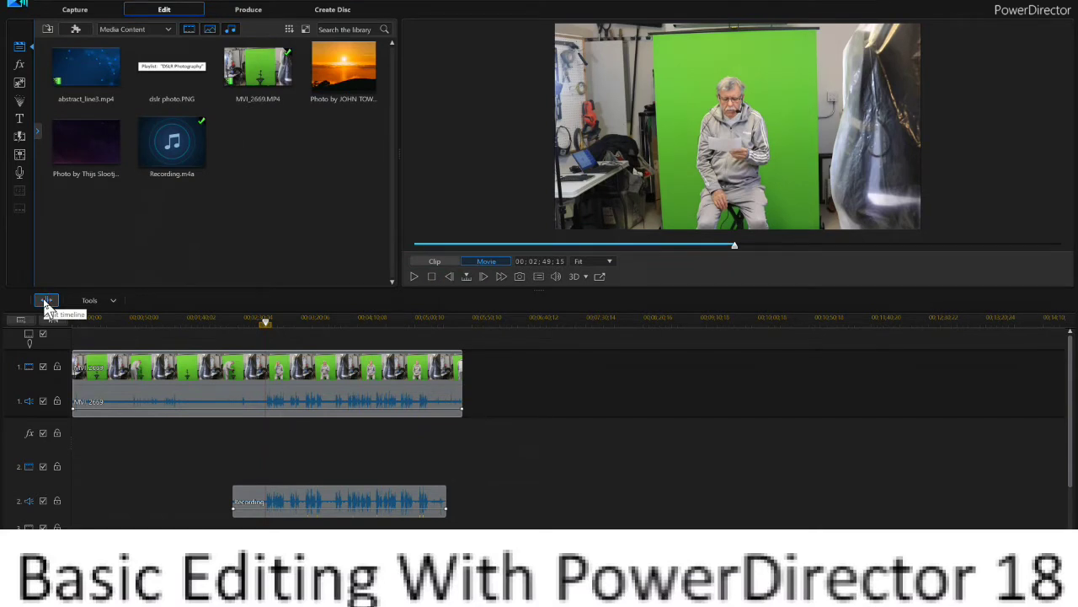
{"action": "left_click", "coordinate": [45, 302]}
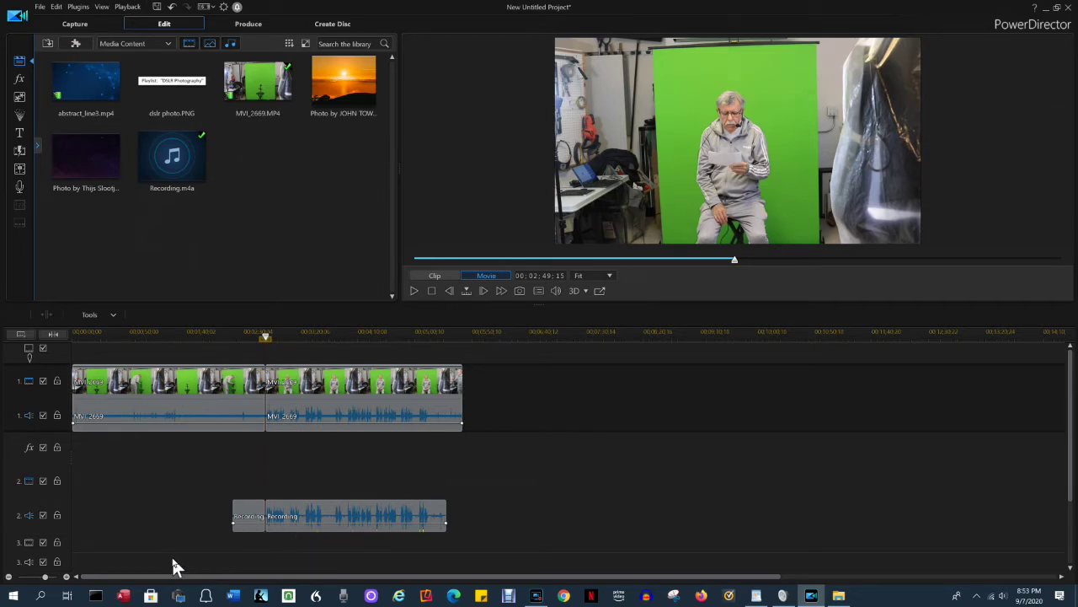
Delete the clip pieces before the split, leaving a gap
{"action": "left_click_drag", "start_coordinate": [241, 554], "coordinate": [303, 385]}
{"action": "key", "text": "Delete"}
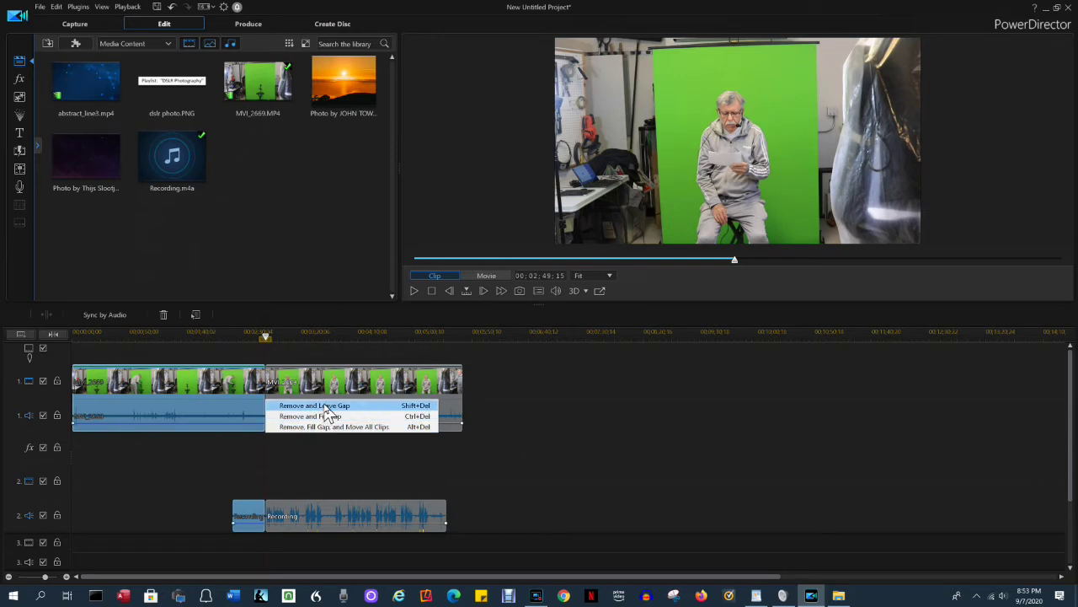
{"action": "left_click", "coordinate": [327, 408]}
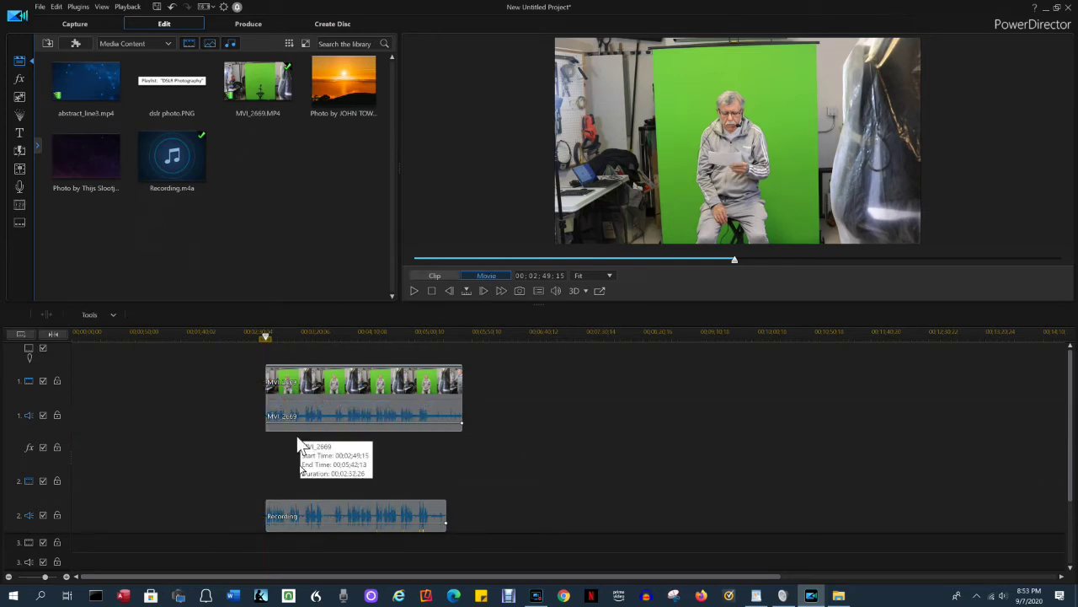
Move the remaining MVI_2669 and Recording clips so both start at 00:00:00
{"action": "left_click", "coordinate": [236, 382]}
{"action": "left_click_drag", "start_coordinate": [317, 485], "coordinate": [379, 513]}
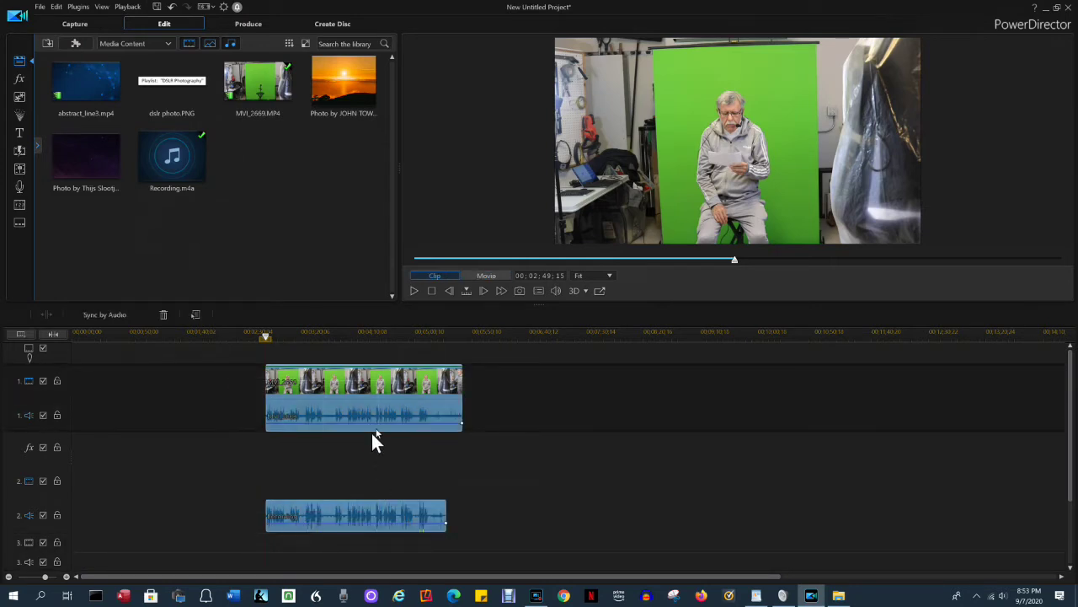
{"action": "left_click_drag", "start_coordinate": [392, 416], "coordinate": [92, 417]}
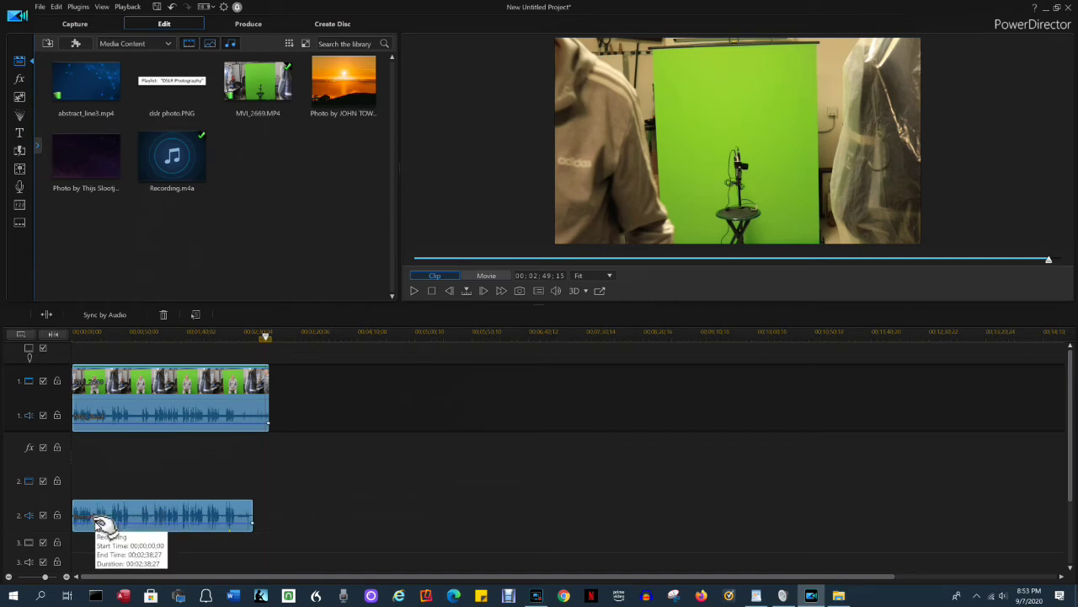
{"action": "left_click", "coordinate": [93, 516]}
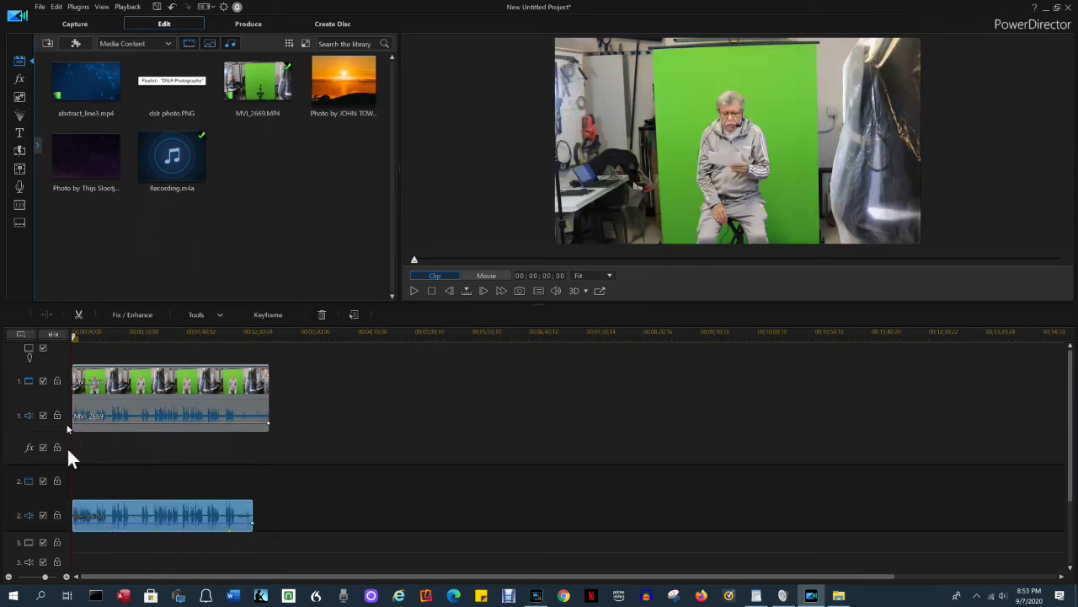
Overwrite the video's track-1 audio with Recording.m4a and park the playhead at 00:02:38;27
{"action": "left_click_drag", "start_coordinate": [137, 514], "coordinate": [117, 433]}
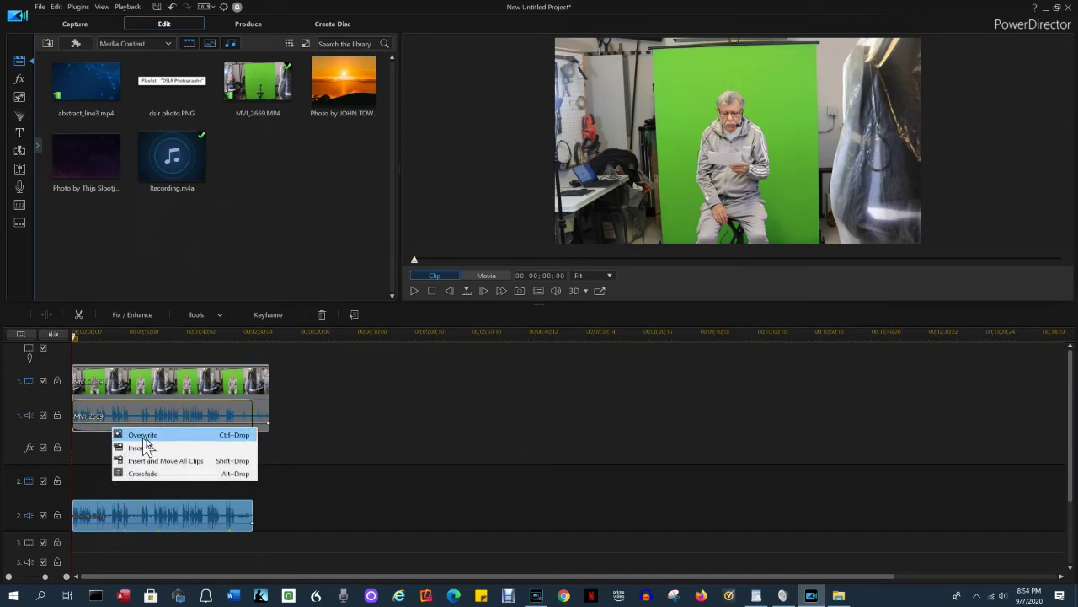
{"action": "left_click", "coordinate": [149, 436]}
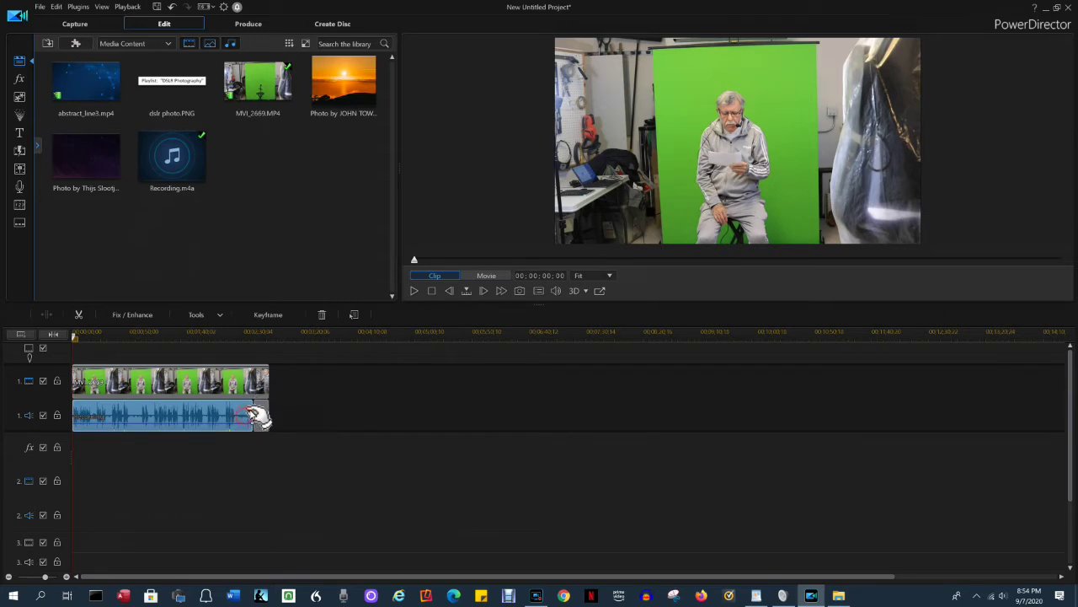
{"action": "left_click", "coordinate": [266, 418]}
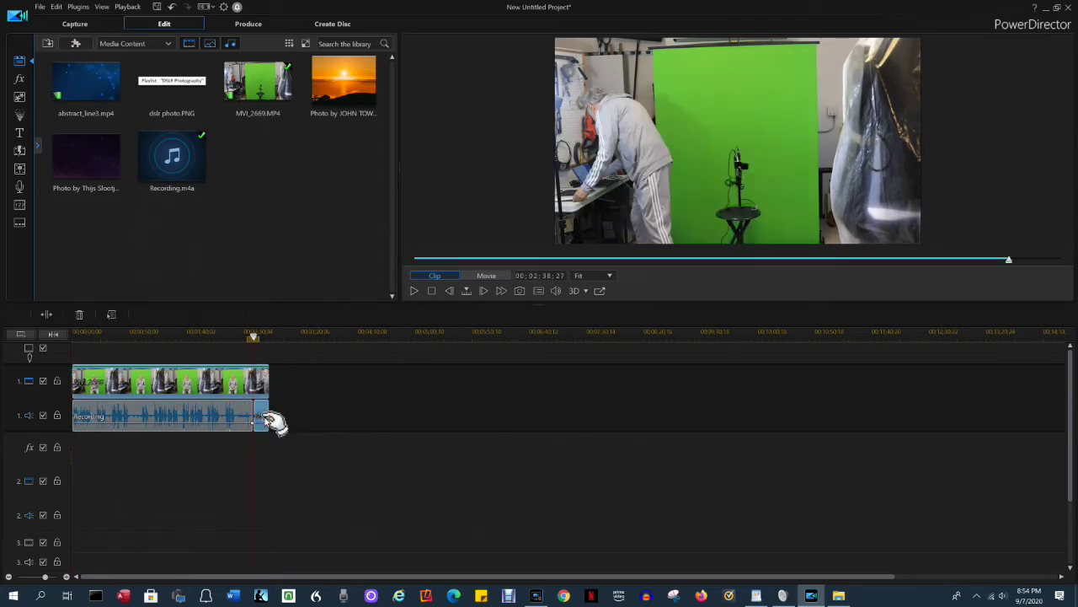
Split both clips at 00:02:38;27 and unlink the video from its audio
{"action": "left_click", "coordinate": [48, 313]}
{"action": "left_click_drag", "start_coordinate": [291, 374], "coordinate": [271, 427]}
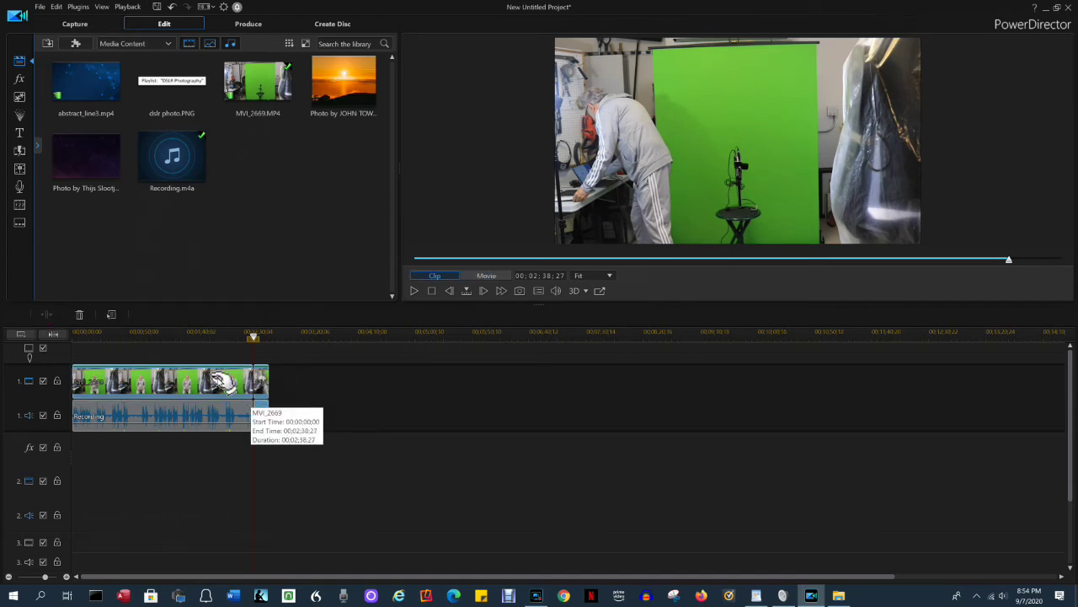
{"action": "left_click", "coordinate": [335, 413]}
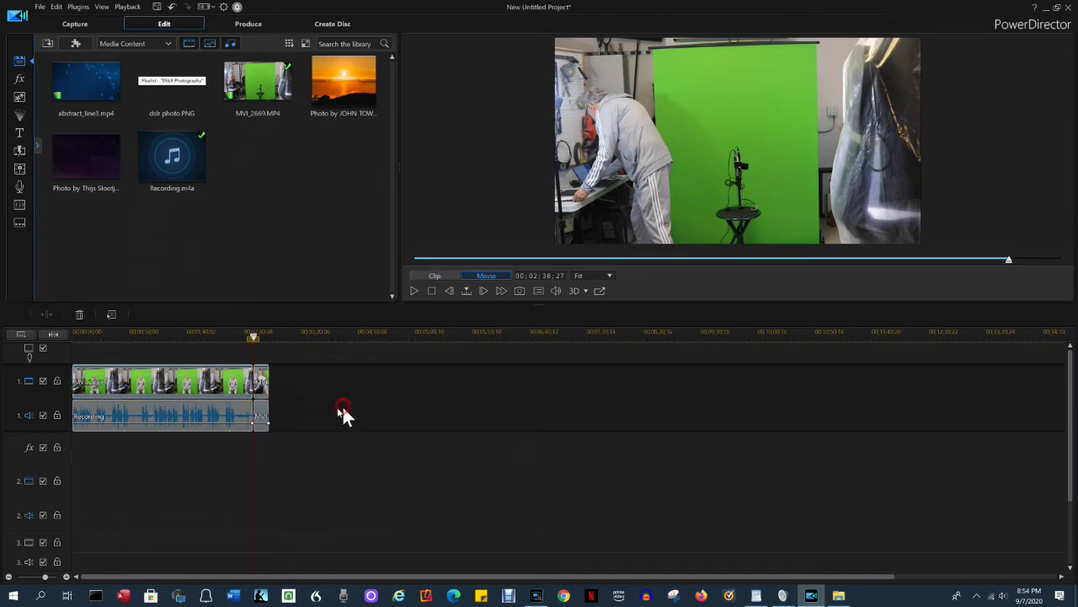
{"action": "left_click", "coordinate": [260, 421]}
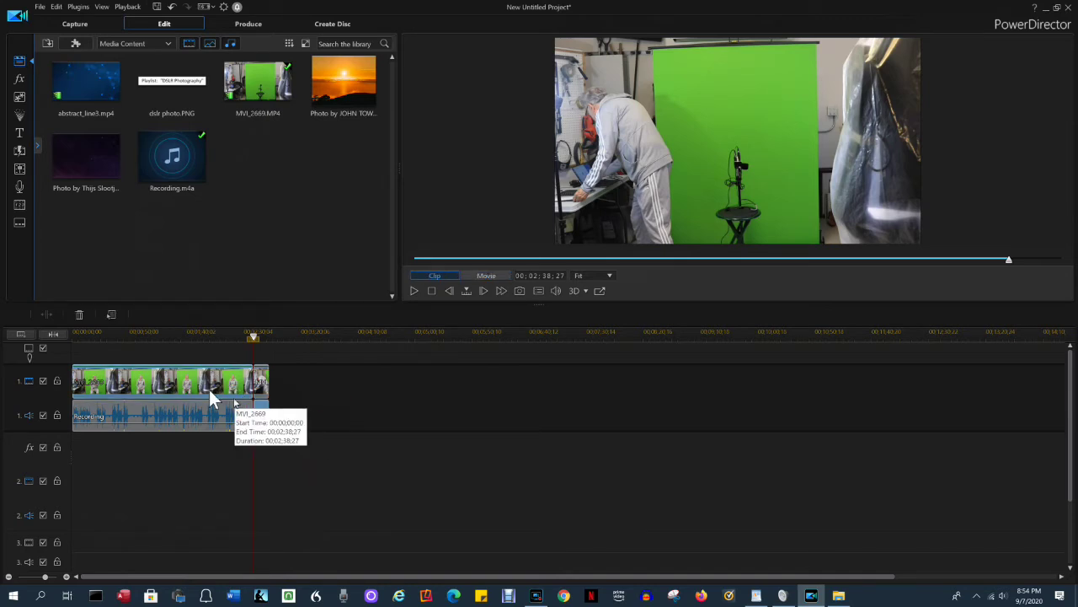
{"action": "right_click", "coordinate": [265, 423]}
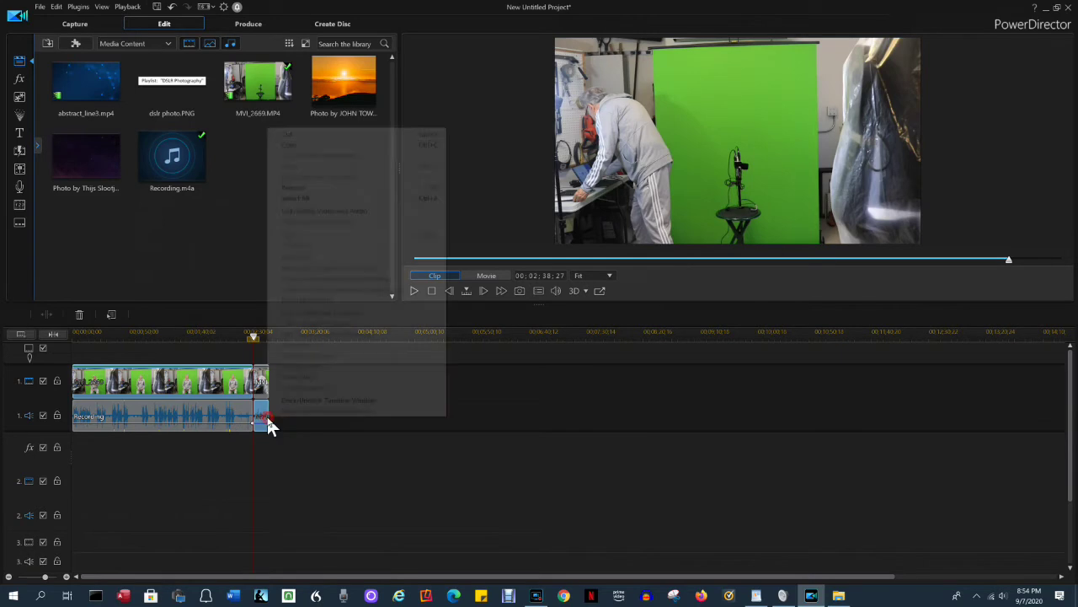
{"action": "left_click", "coordinate": [300, 211]}
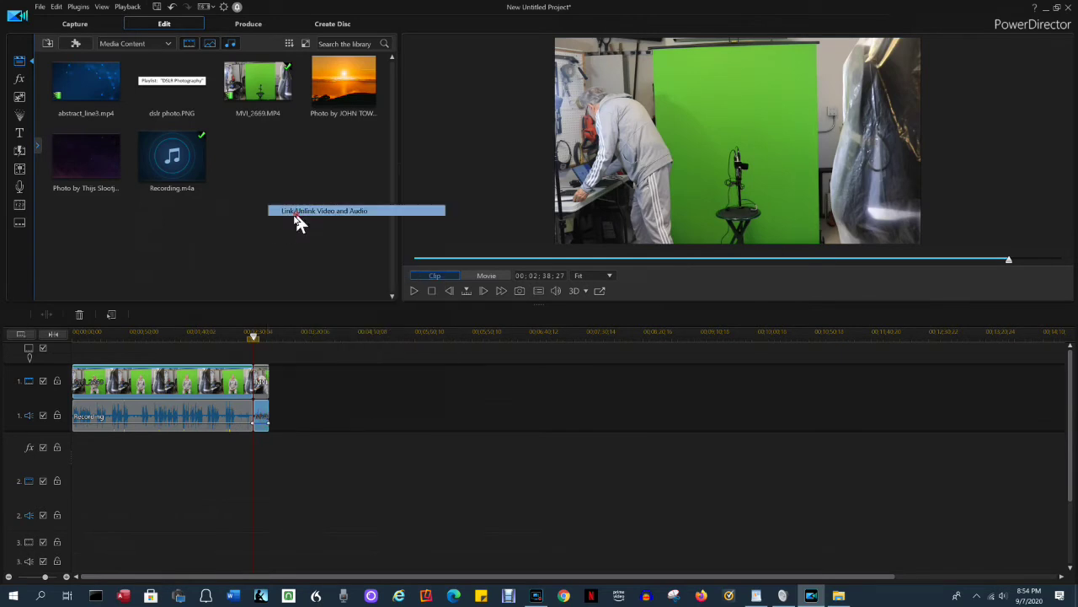
Delete the leftover video and audio tails past 00:02:38;27
{"action": "left_click", "coordinate": [335, 459]}
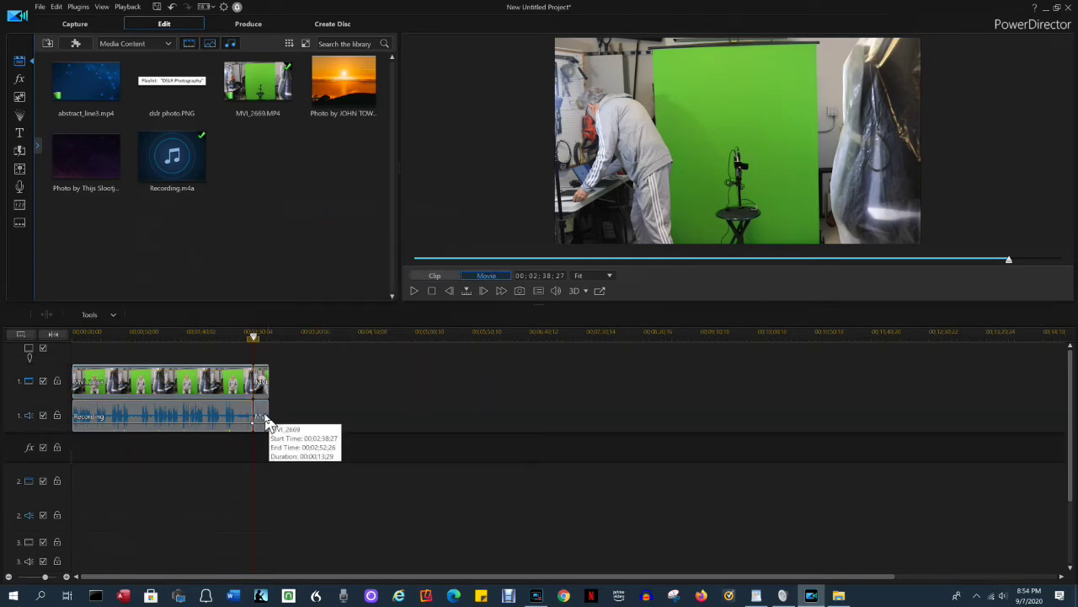
{"action": "left_click", "coordinate": [268, 416]}
{"action": "left_click", "coordinate": [264, 392]}
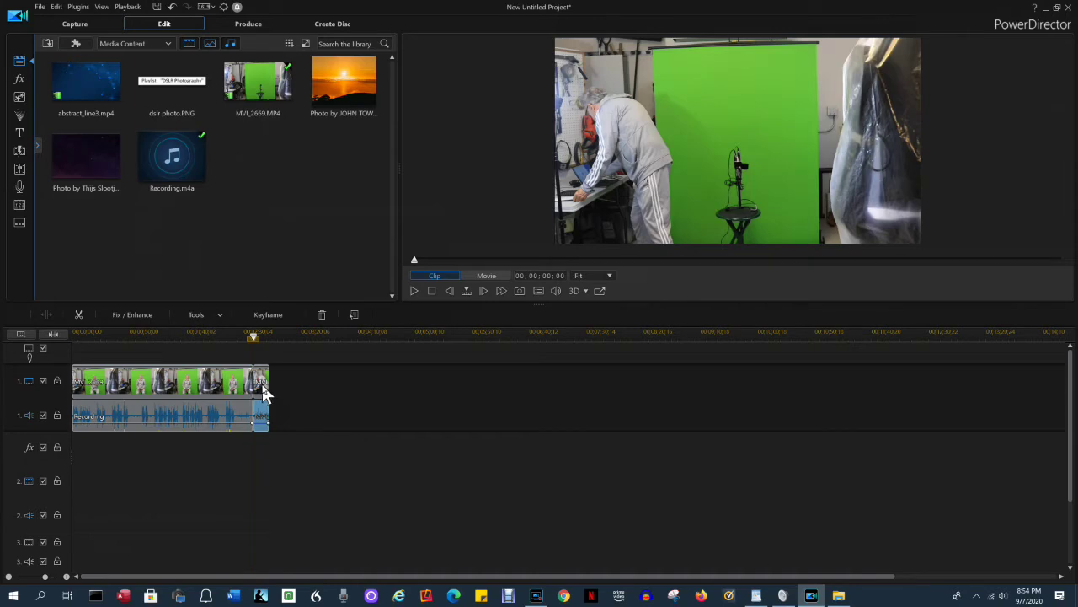
{"action": "left_click", "coordinate": [264, 392]}
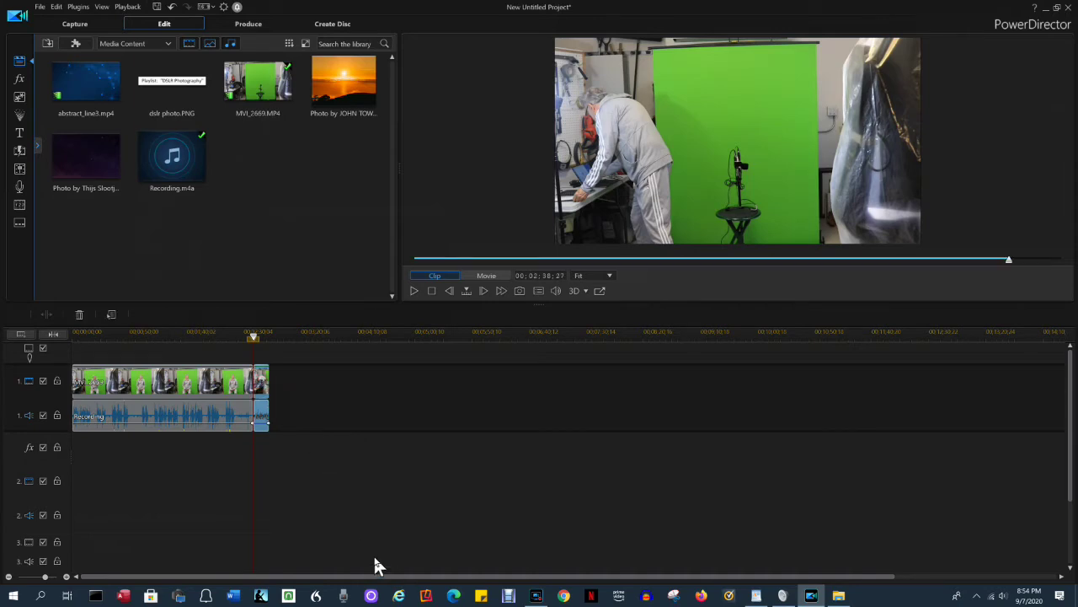
{"action": "key", "text": "Delete"}
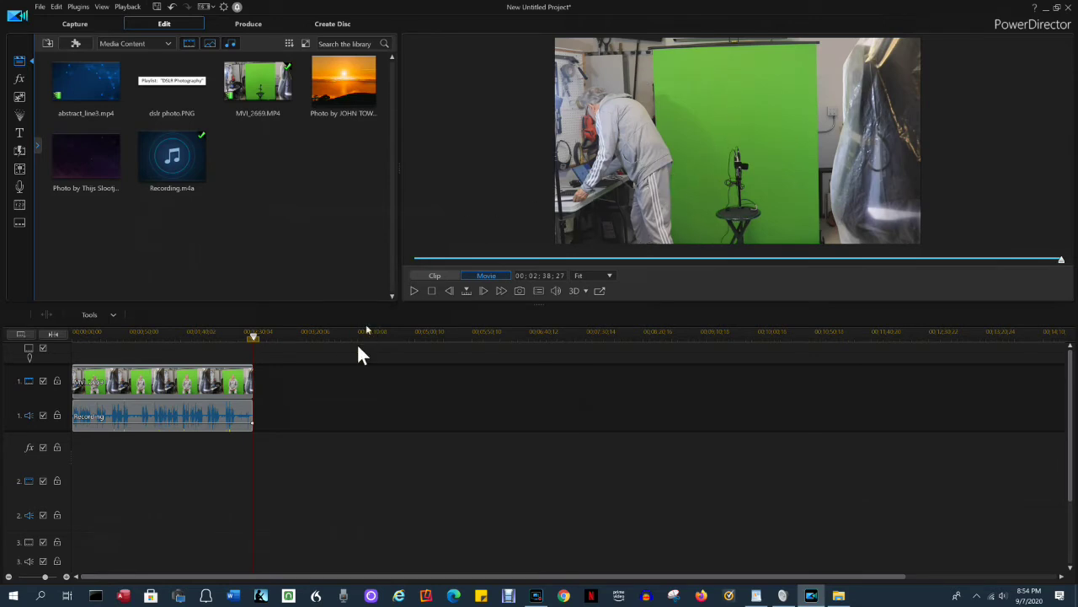
Scrub the preview between about 00:00:19 and 00:00:32, then set the playhead to 00:00:29;21
{"action": "left_click", "coordinate": [544, 260]}
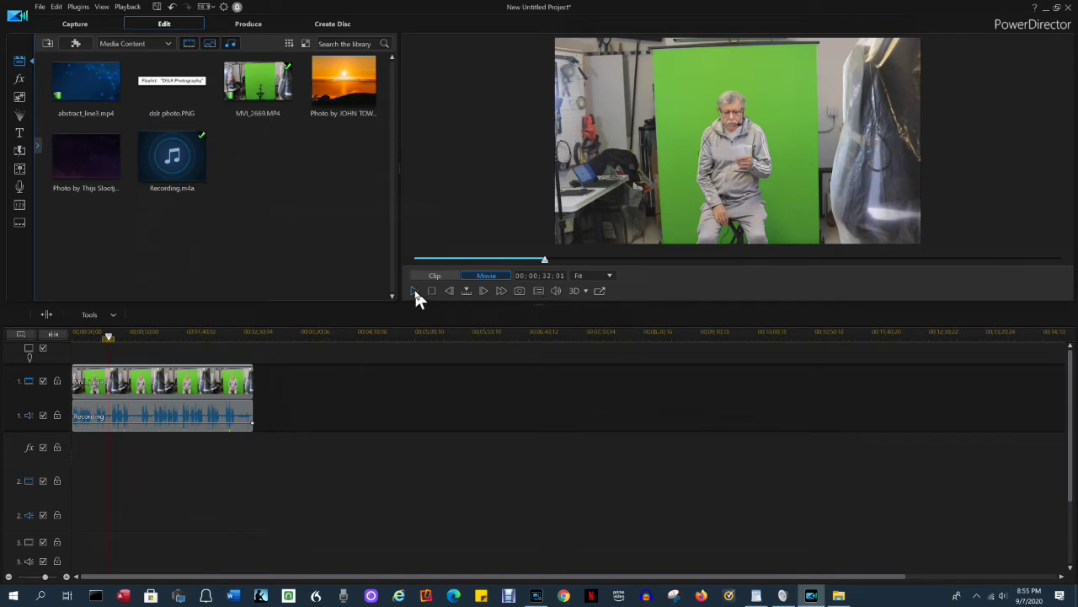
{"action": "left_click_drag", "start_coordinate": [545, 259], "coordinate": [517, 262]}
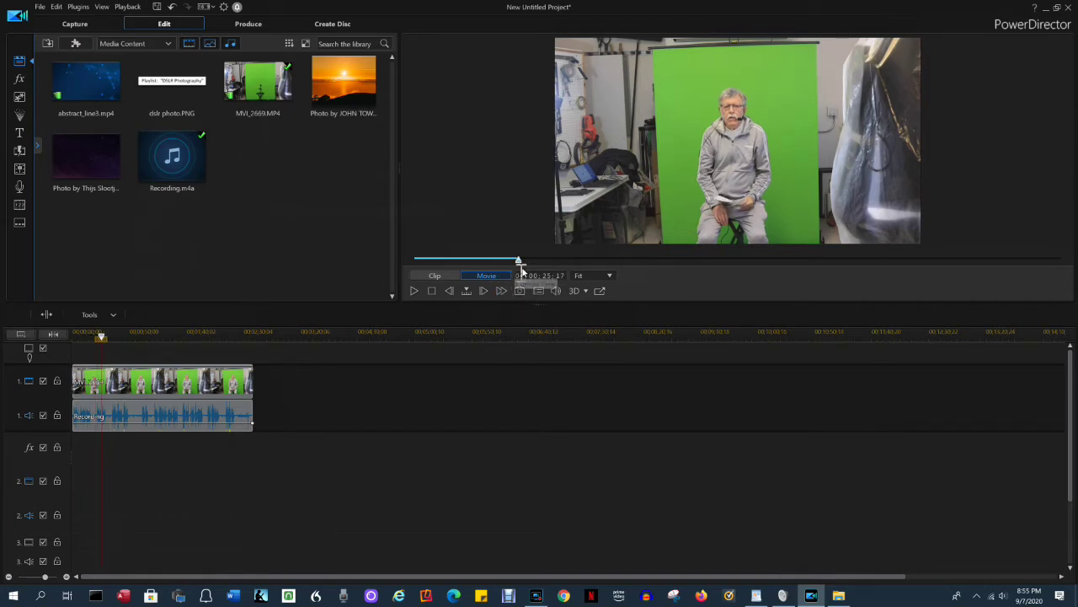
{"action": "left_click_drag", "start_coordinate": [520, 263], "coordinate": [494, 262]}
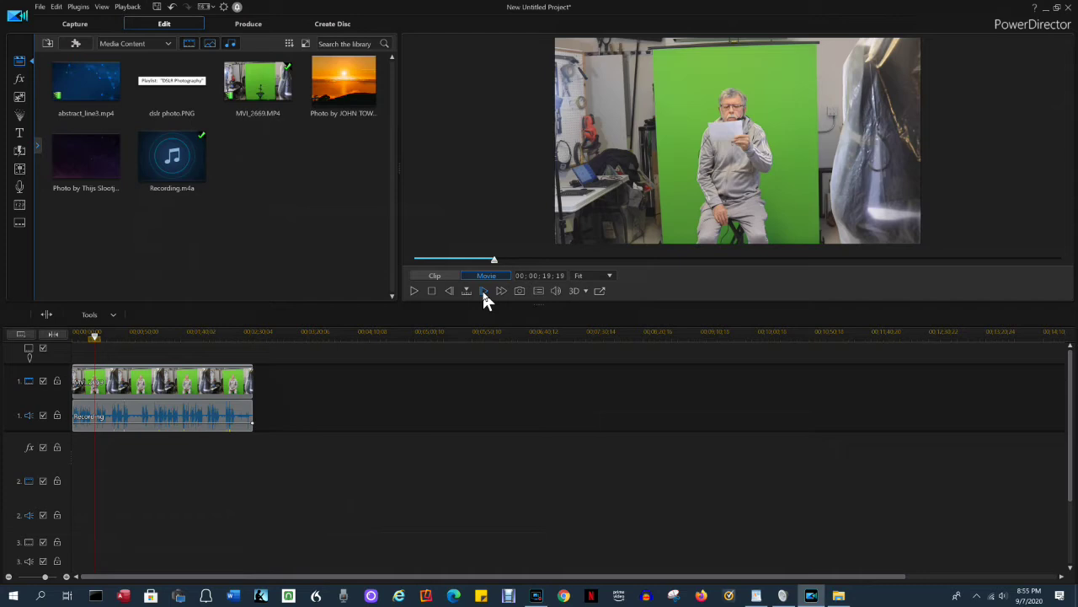
{"action": "left_click", "coordinate": [485, 291]}
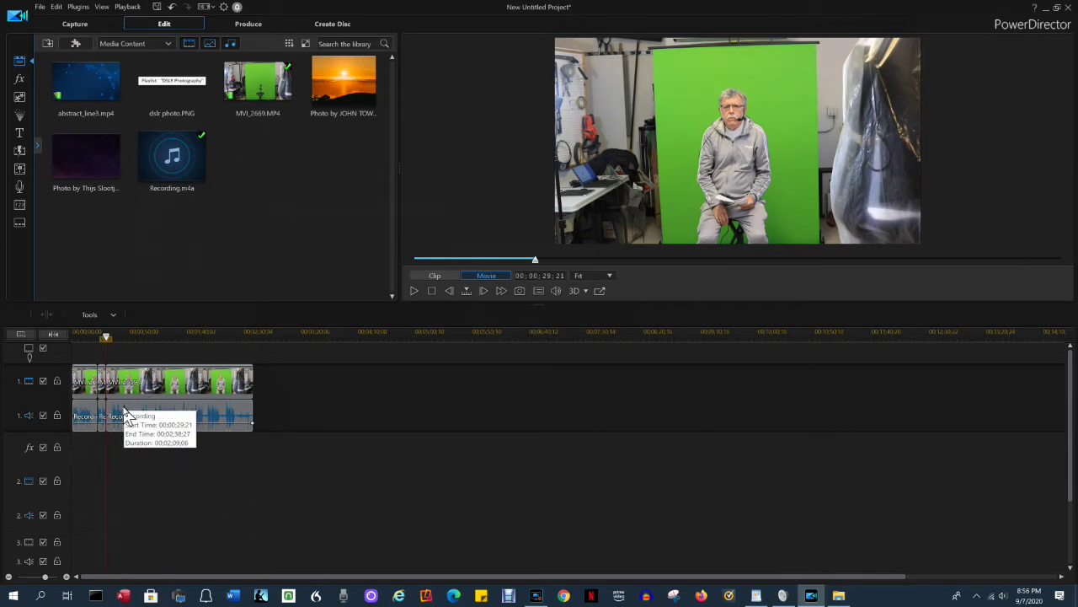
Zoom the timeline in, select the short middle MVI_2669 section, and open Mask Designer
{"action": "left_click", "coordinate": [68, 577]}
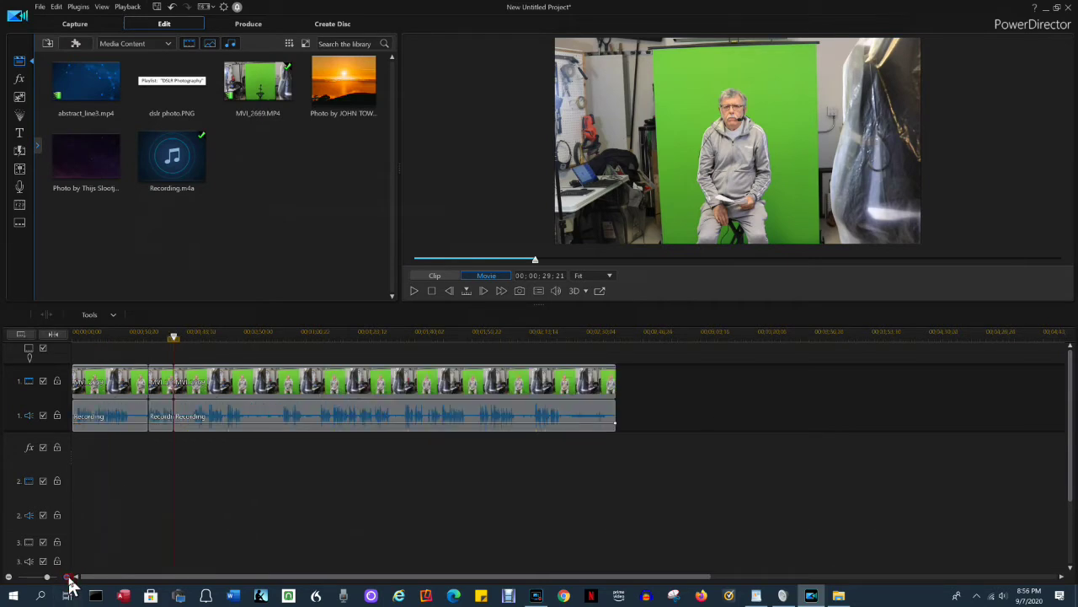
{"action": "left_click", "coordinate": [67, 577]}
{"action": "left_click", "coordinate": [287, 414]}
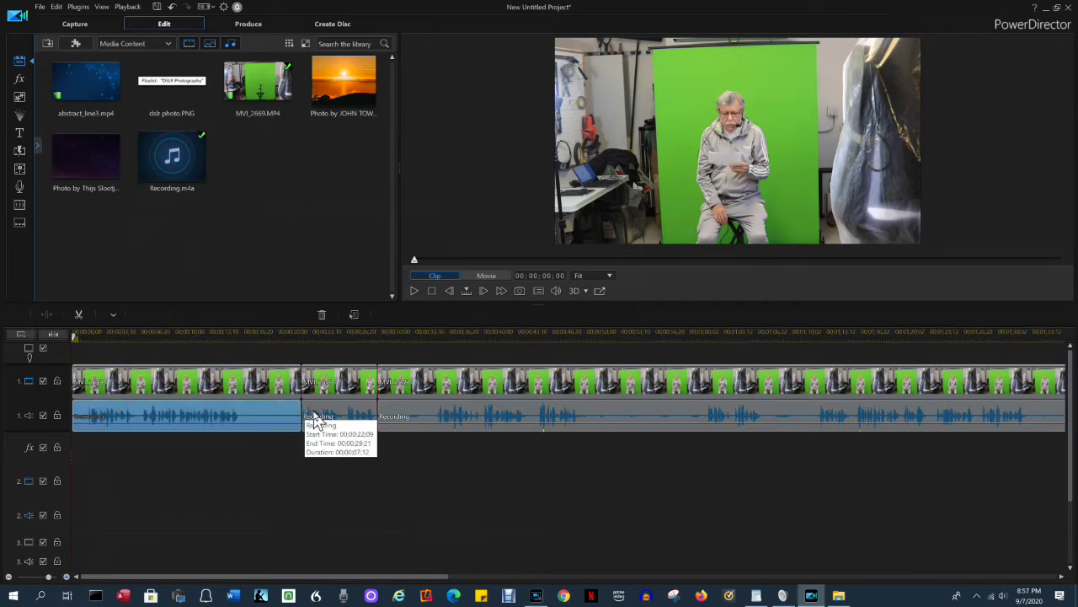
{"action": "left_click", "coordinate": [319, 414]}
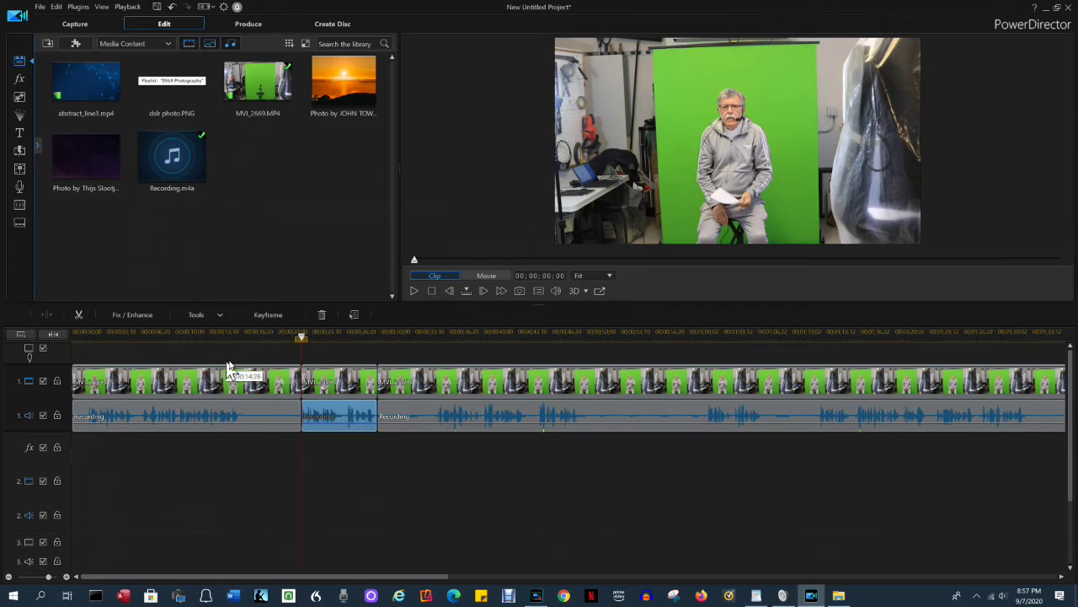
{"action": "left_click", "coordinate": [330, 390]}
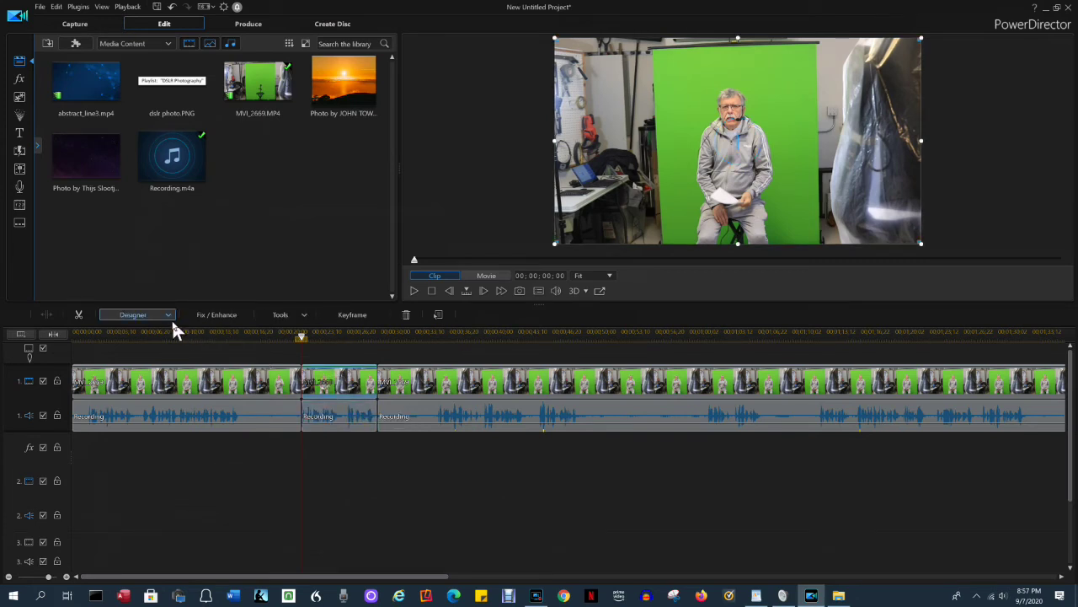
{"action": "left_click", "coordinate": [169, 315]}
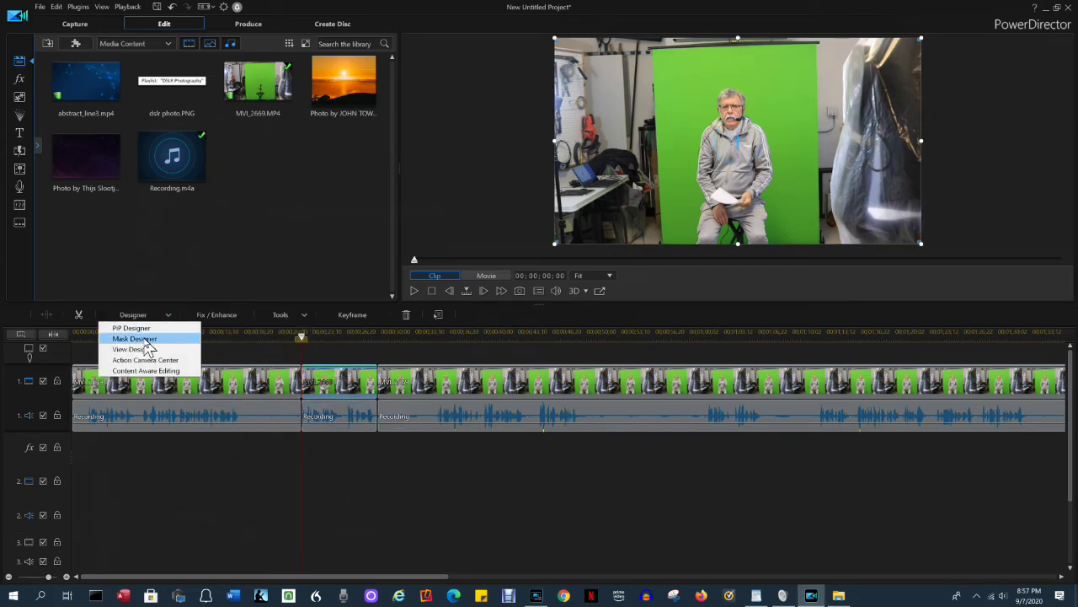
{"action": "left_click", "coordinate": [142, 339]}
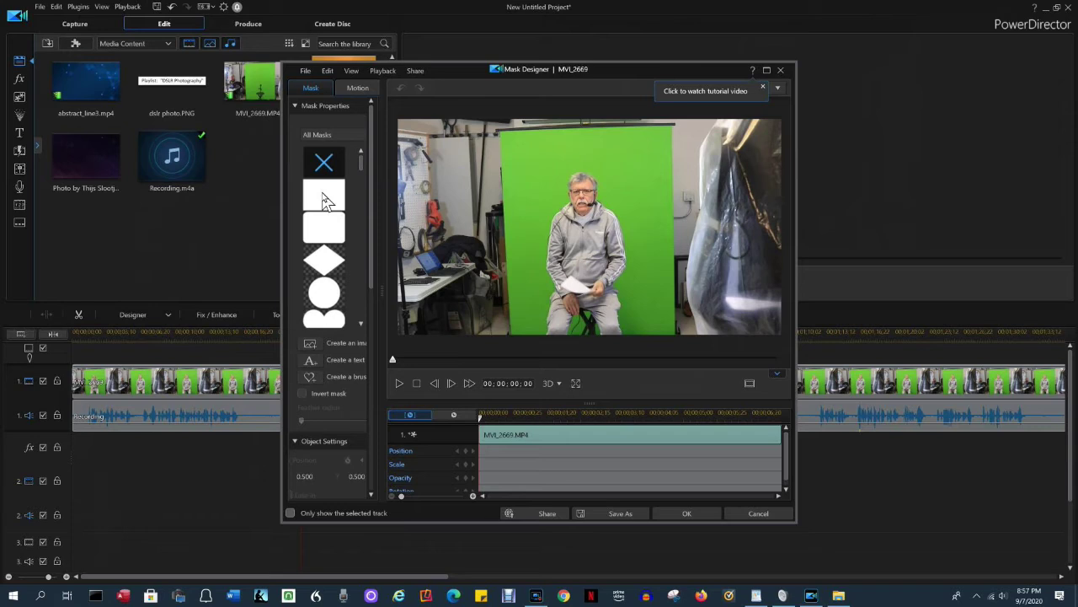
Apply a rectangular mask, drag it down in the preview, and unlock its aspect ratio
{"action": "left_click", "coordinate": [326, 200]}
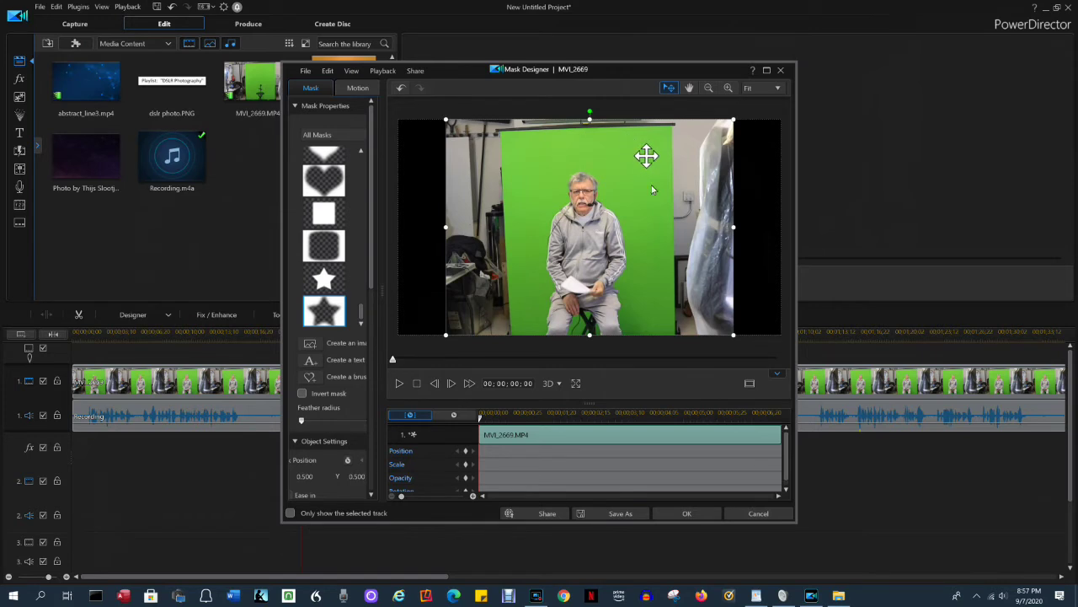
{"action": "left_click_drag", "start_coordinate": [660, 358], "coordinate": [661, 376]}
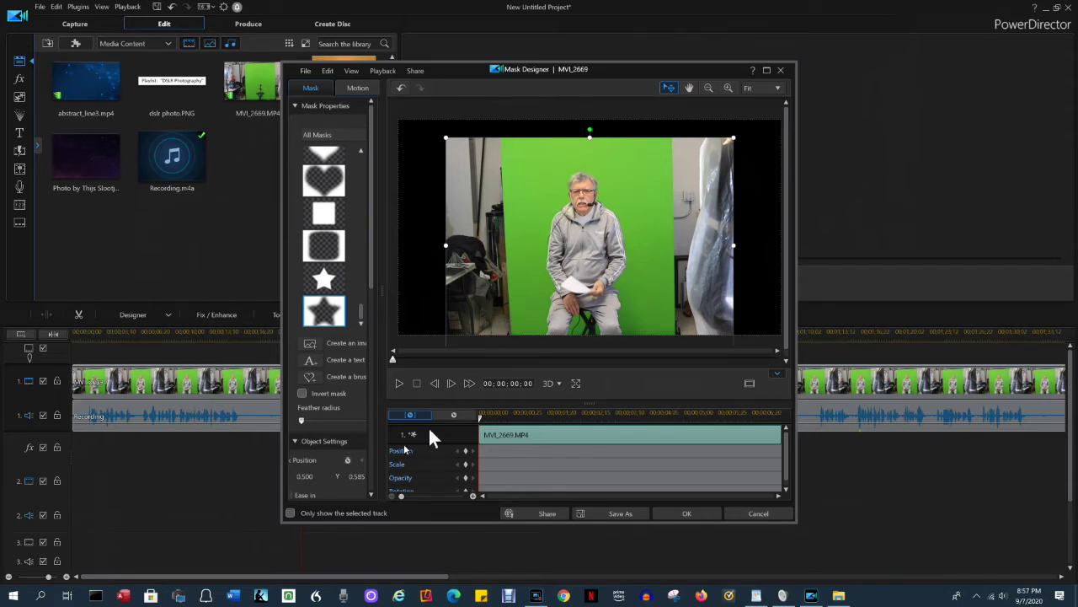
{"action": "left_click_drag", "start_coordinate": [373, 283], "coordinate": [373, 492]}
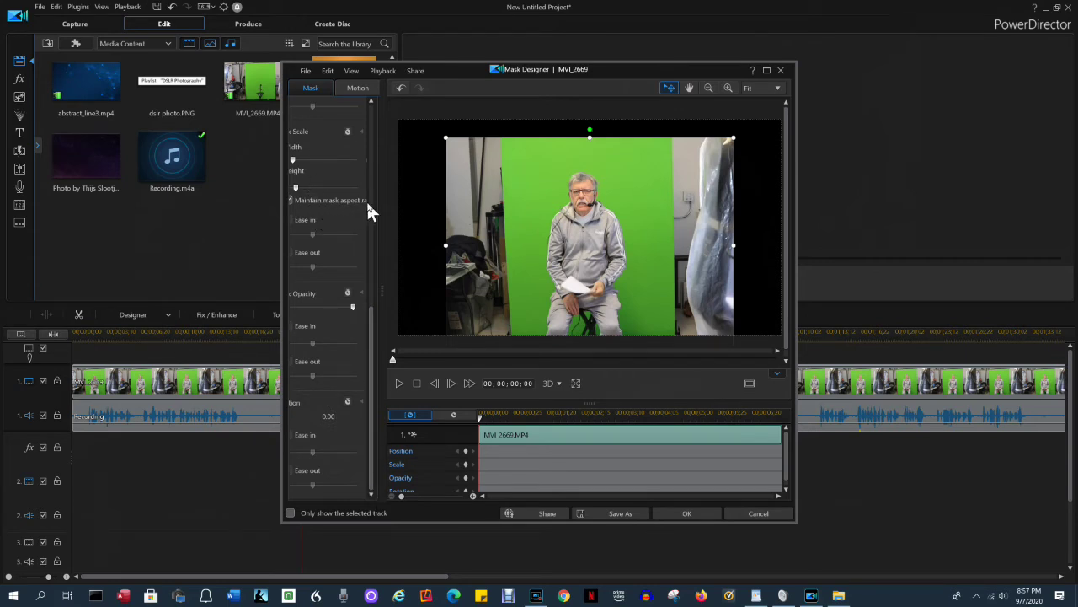
{"action": "left_click", "coordinate": [289, 201]}
Pull the mask's left, right and top edges in to a narrow frame around the presenter, then apply it
{"action": "left_click_drag", "start_coordinate": [445, 247], "coordinate": [515, 250]}
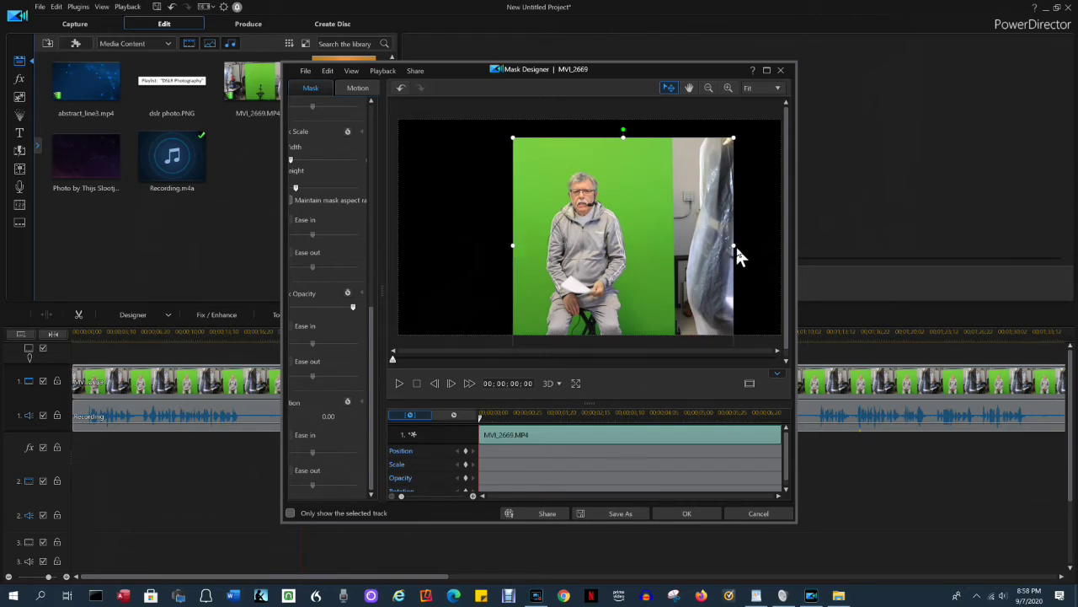
{"action": "left_click_drag", "start_coordinate": [734, 245], "coordinate": [673, 259]}
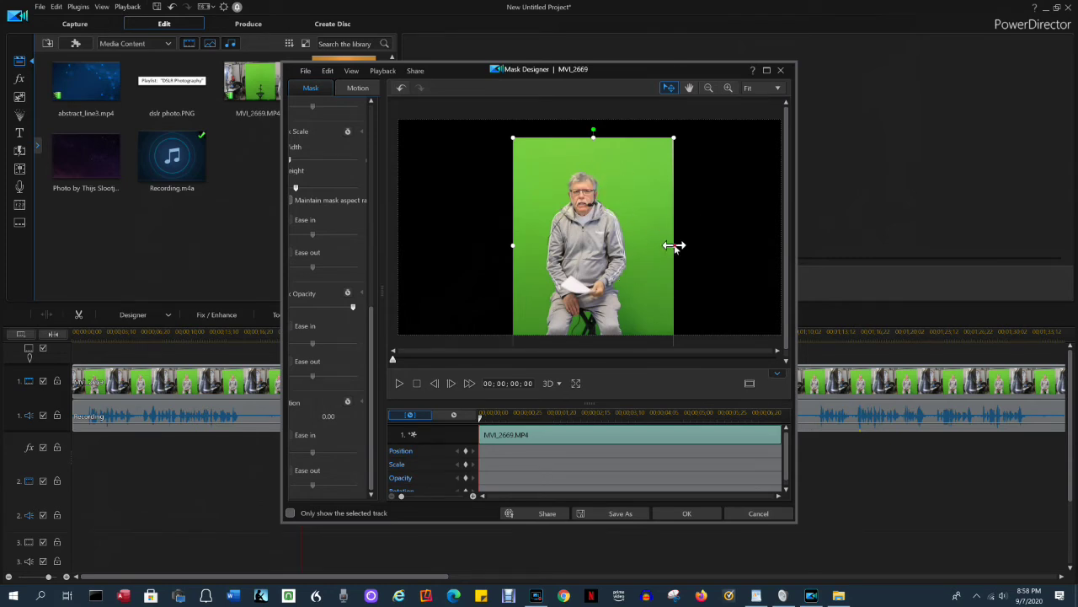
{"action": "left_click_drag", "start_coordinate": [674, 246], "coordinate": [644, 248]}
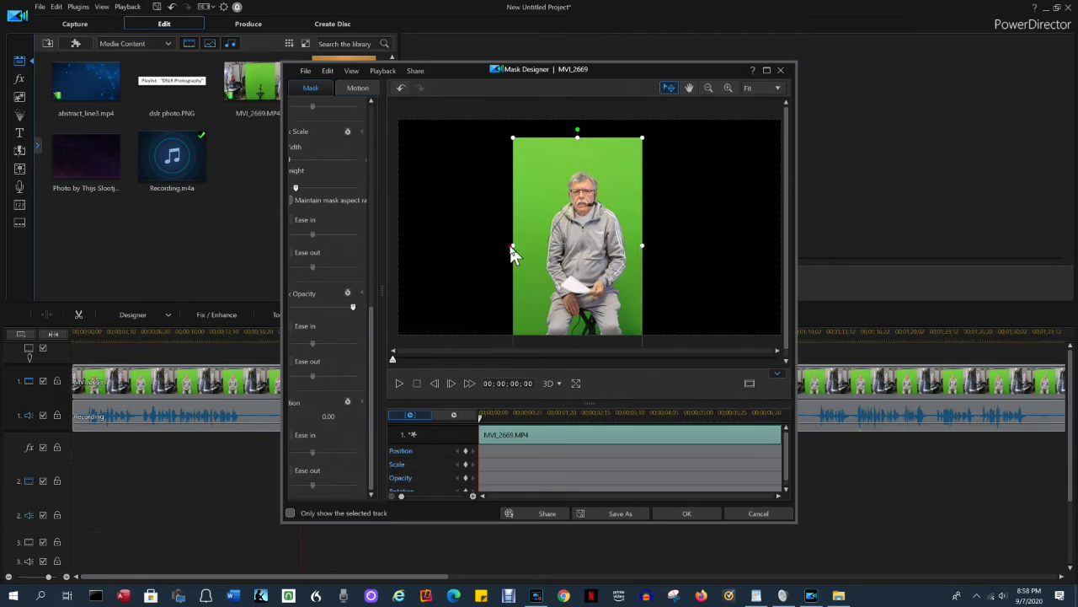
{"action": "left_click_drag", "start_coordinate": [511, 243], "coordinate": [528, 246]}
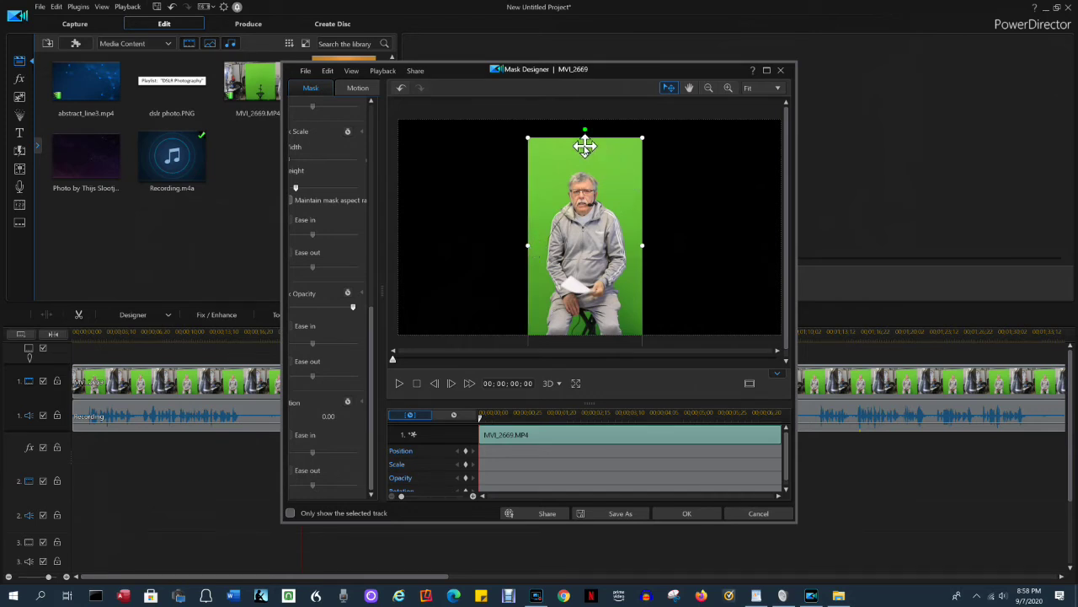
{"action": "left_click_drag", "start_coordinate": [585, 139], "coordinate": [585, 162]}
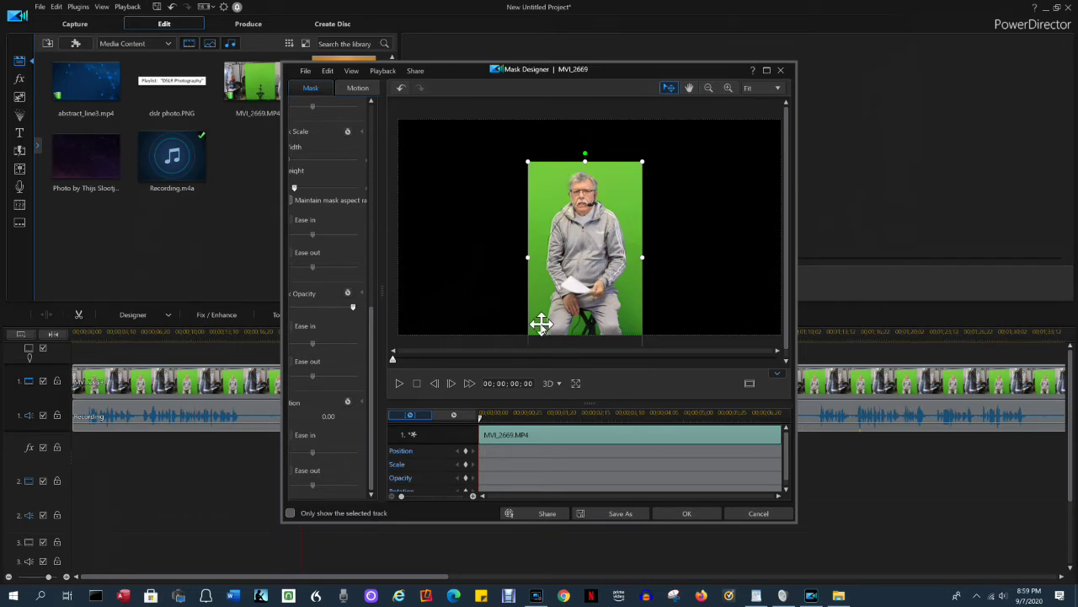
{"action": "left_click", "coordinate": [686, 514]}
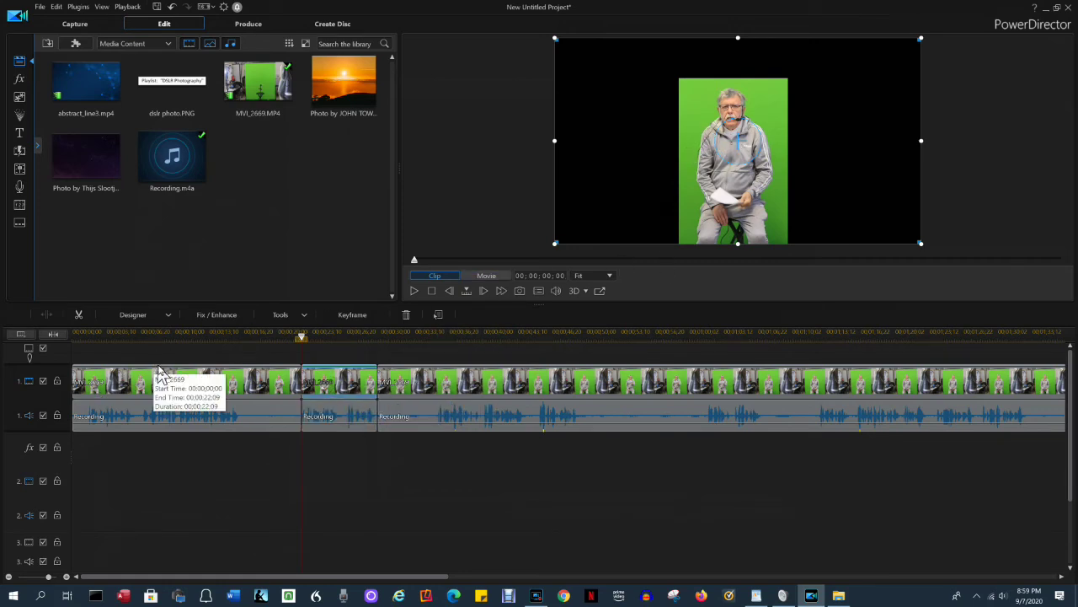
Drag the three MVI_2669 pieces and their Recording audio from track 1 down to track 2
{"action": "left_click_drag", "start_coordinate": [155, 379], "coordinate": [156, 481]}
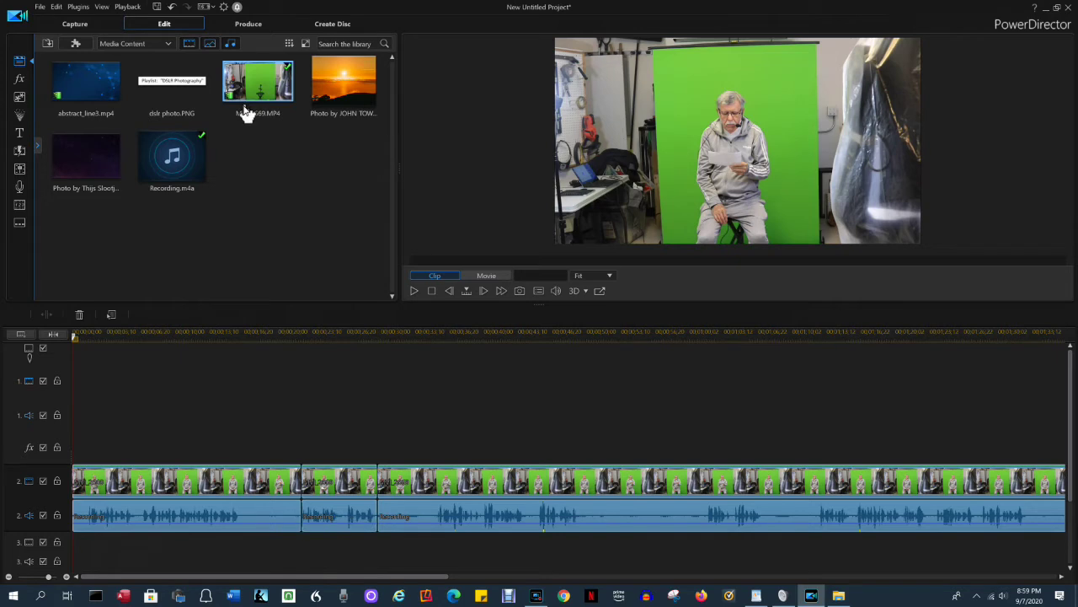
Place the sunset photo on track 1 over the middle presenter section, ending at 00:00:29:21
{"action": "left_click_drag", "start_coordinate": [337, 84], "coordinate": [301, 395]}
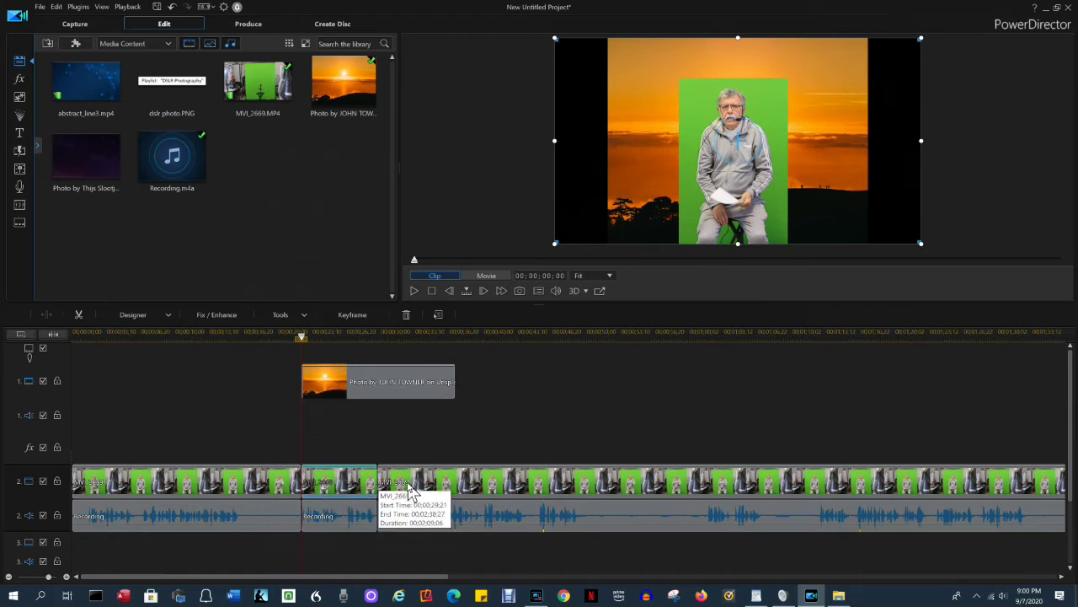
{"action": "left_click", "coordinate": [650, 522]}
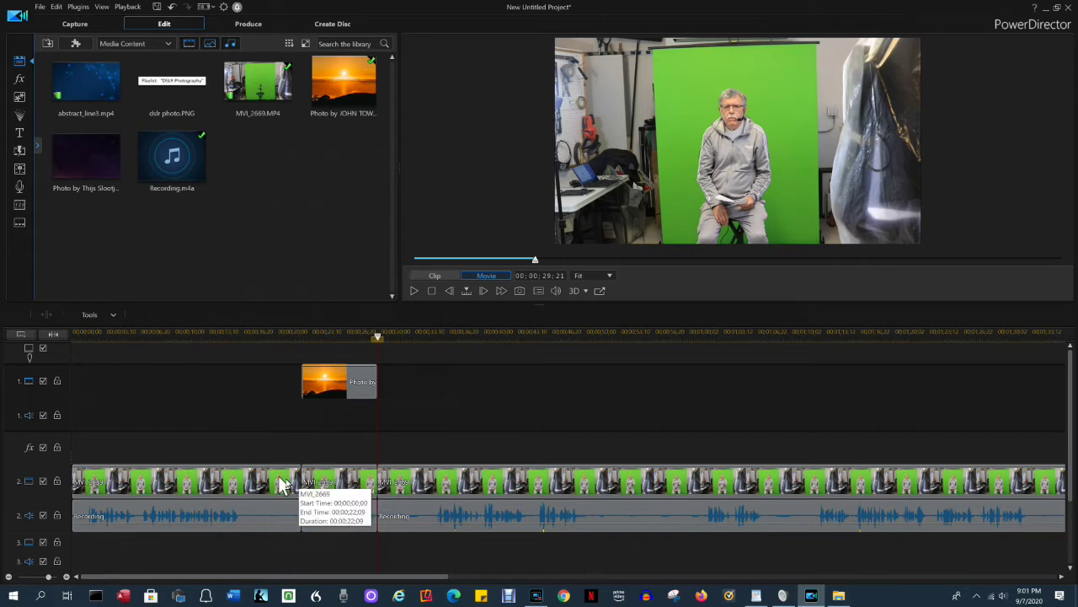
{"action": "left_click", "coordinate": [328, 480]}
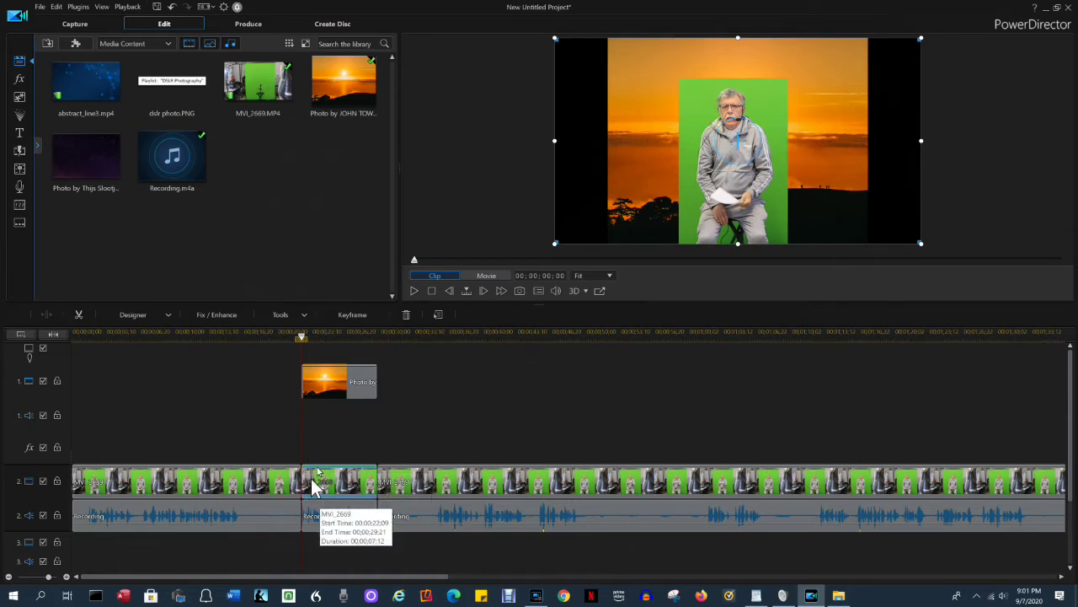
{"action": "left_click", "coordinate": [164, 317]}
Turn on Chroma Key for the middle MVI_2669 clip in PiP Designer
{"action": "left_click", "coordinate": [135, 328]}
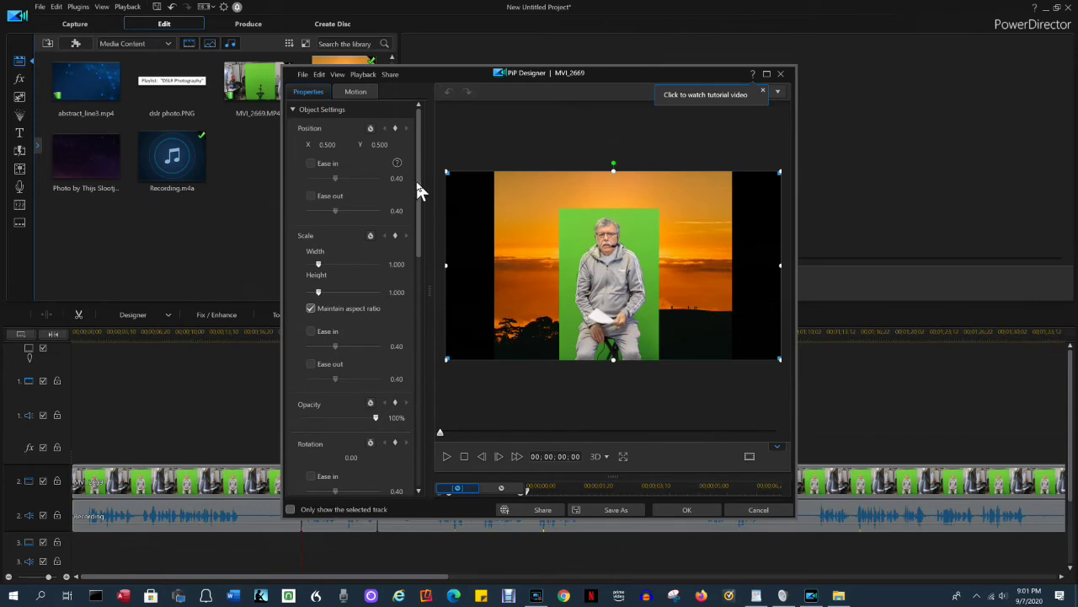
{"action": "left_click_drag", "start_coordinate": [417, 182], "coordinate": [417, 284]}
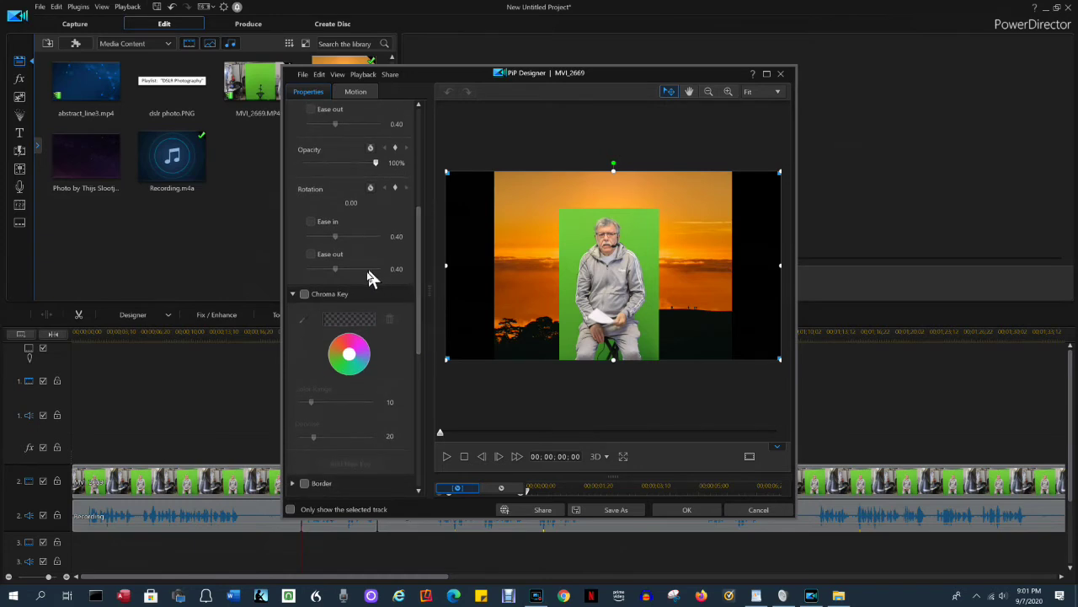
{"action": "left_click", "coordinate": [303, 294]}
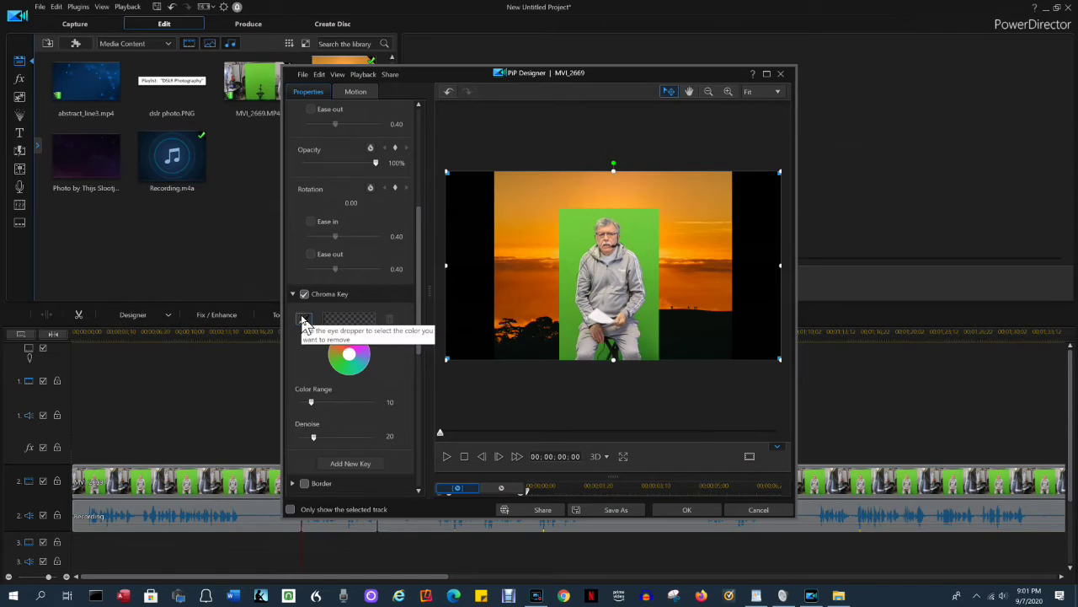
{"action": "left_click", "coordinate": [304, 320]}
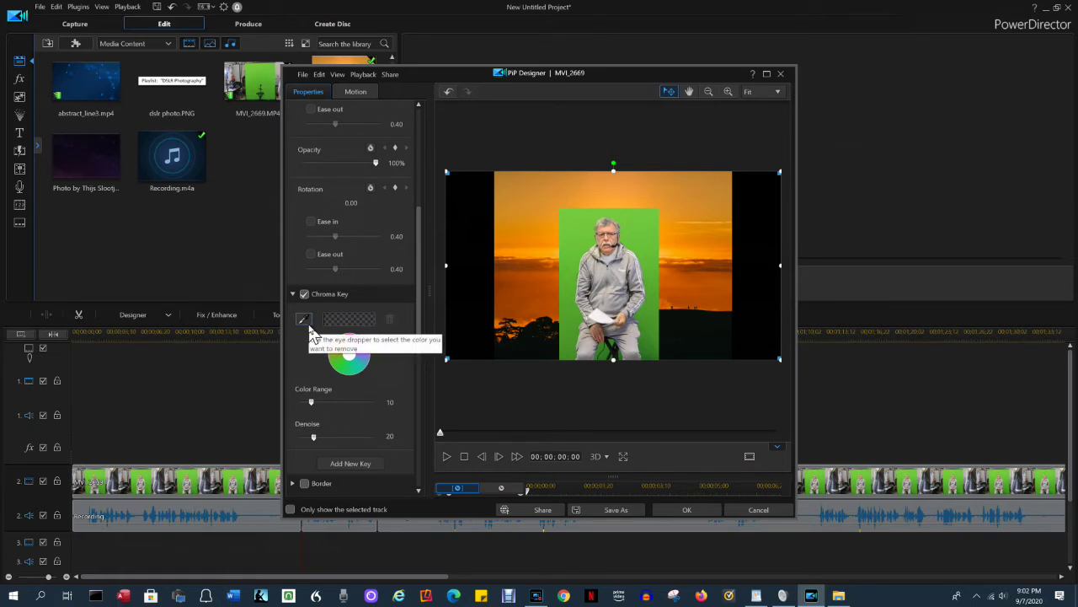
Key out the sampled green backdrop with Color Range 29, preview the result, and apply it
{"action": "left_click", "coordinate": [307, 323]}
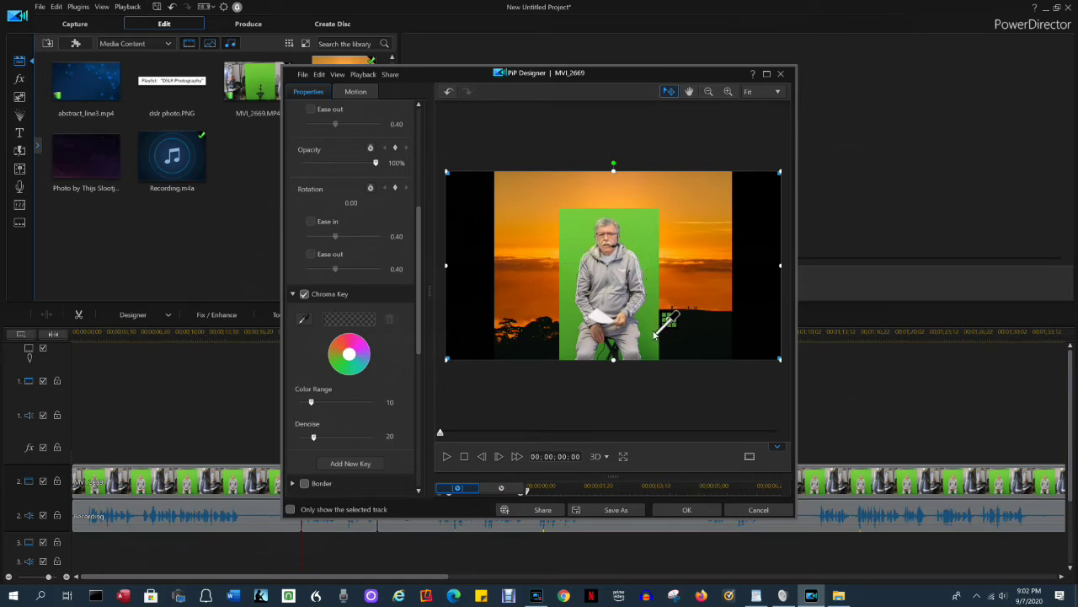
{"action": "left_click", "coordinate": [637, 226]}
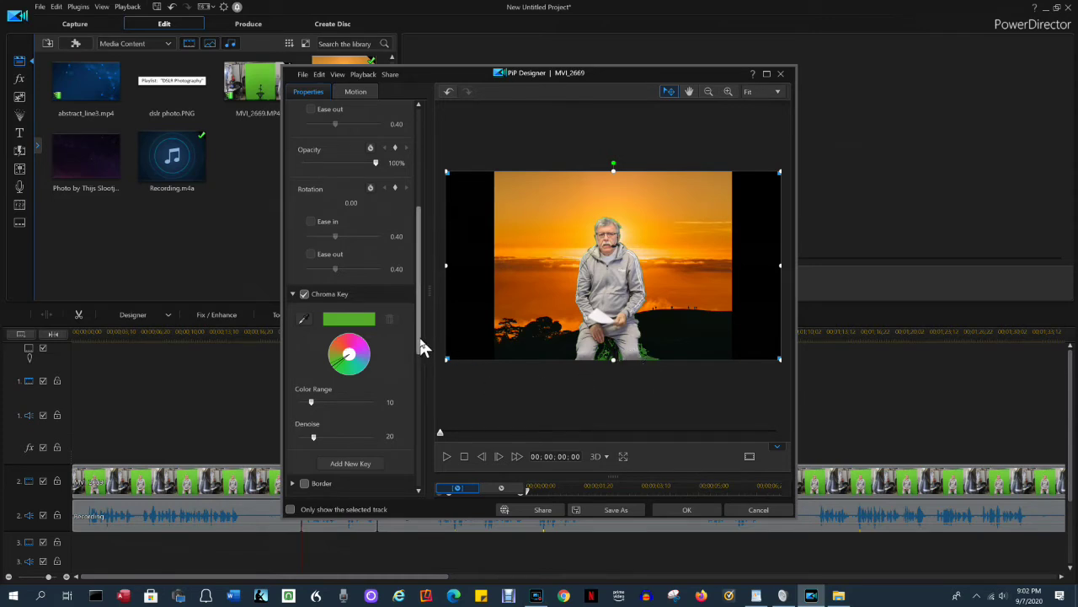
{"action": "left_click_drag", "start_coordinate": [421, 345], "coordinate": [422, 346]}
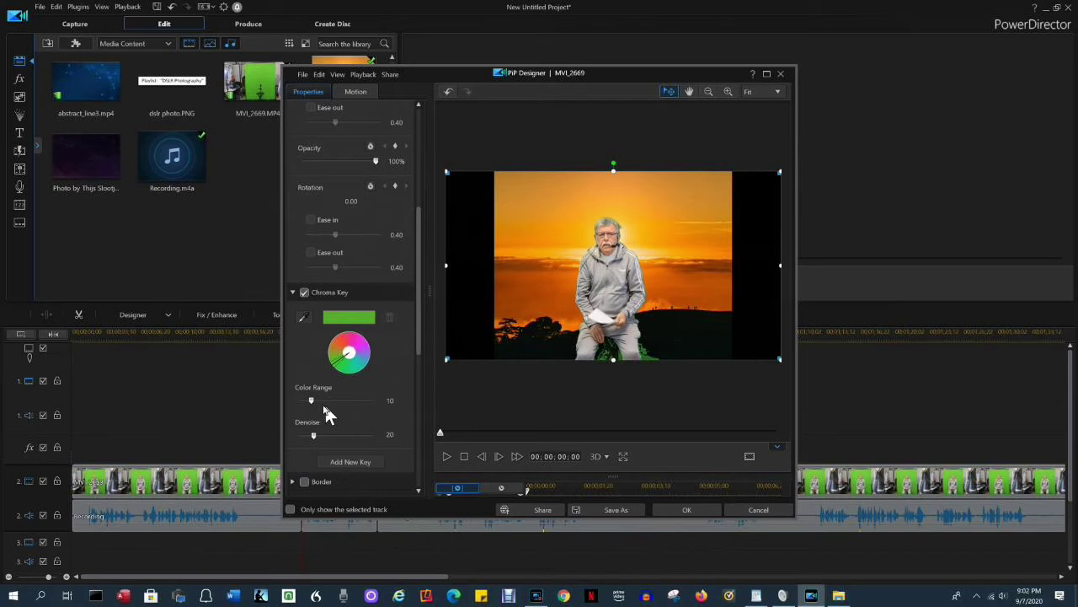
{"action": "left_click_drag", "start_coordinate": [325, 405], "coordinate": [334, 401]}
{"action": "left_click", "coordinate": [446, 458]}
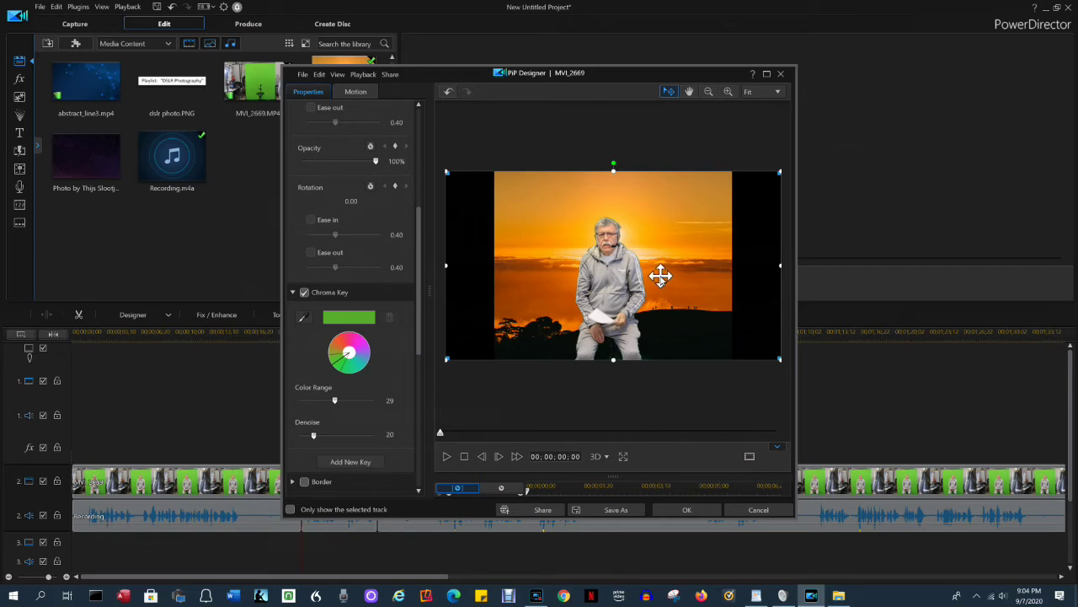
{"action": "left_click", "coordinate": [687, 512]}
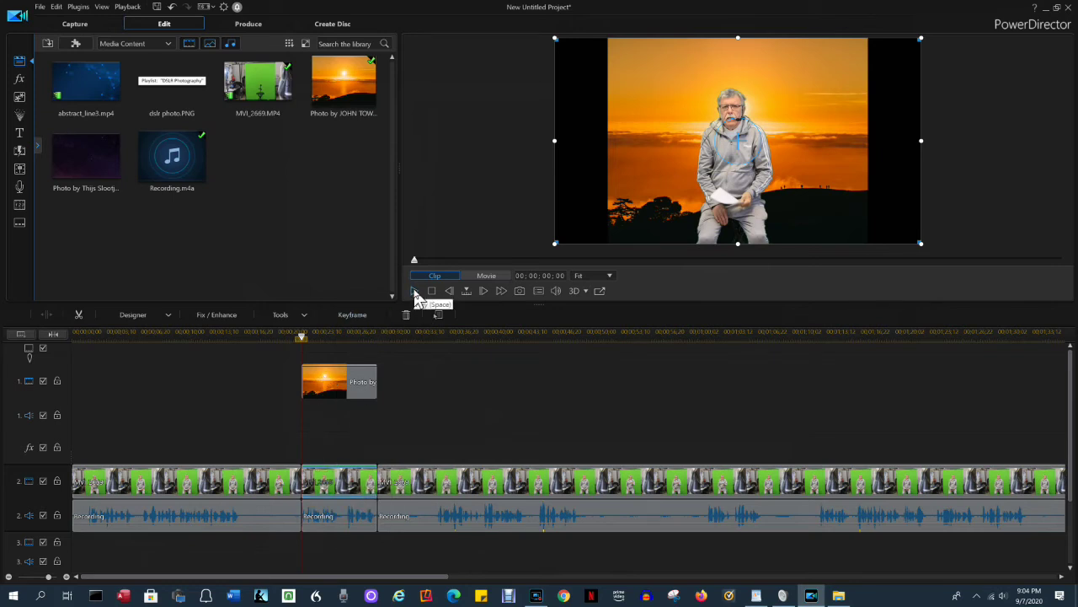
Play the movie through the keyed section and stop at 00:00:37;21
{"action": "left_click", "coordinate": [415, 291]}
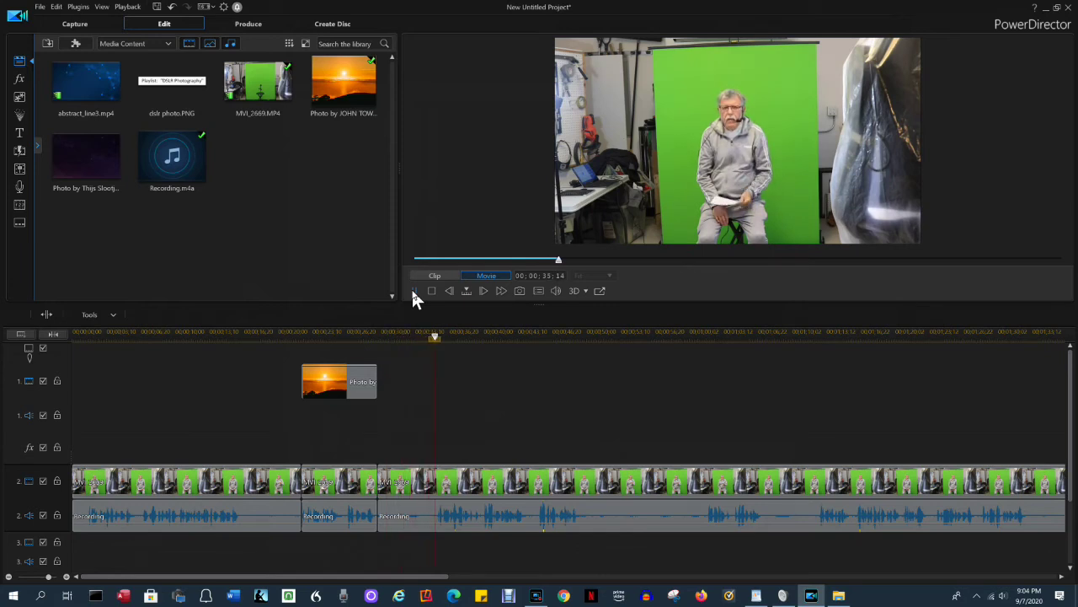
{"action": "left_click", "coordinate": [414, 290]}
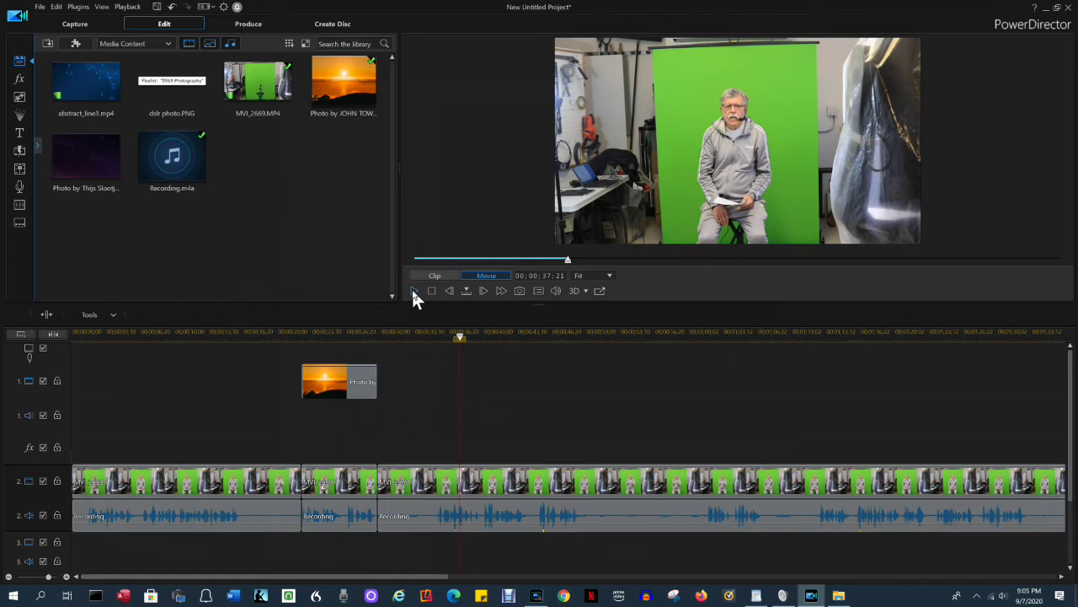
Preview the keyed presenter composite over the sunset photo, then make the timeline area taller
{"action": "left_click", "coordinate": [314, 383]}
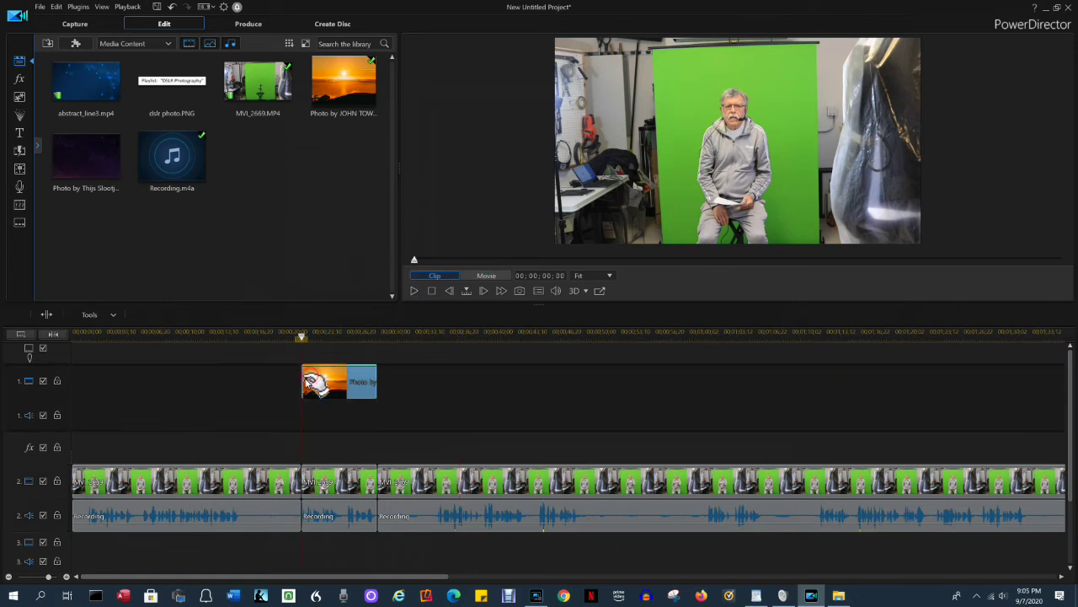
{"action": "left_click", "coordinate": [325, 488]}
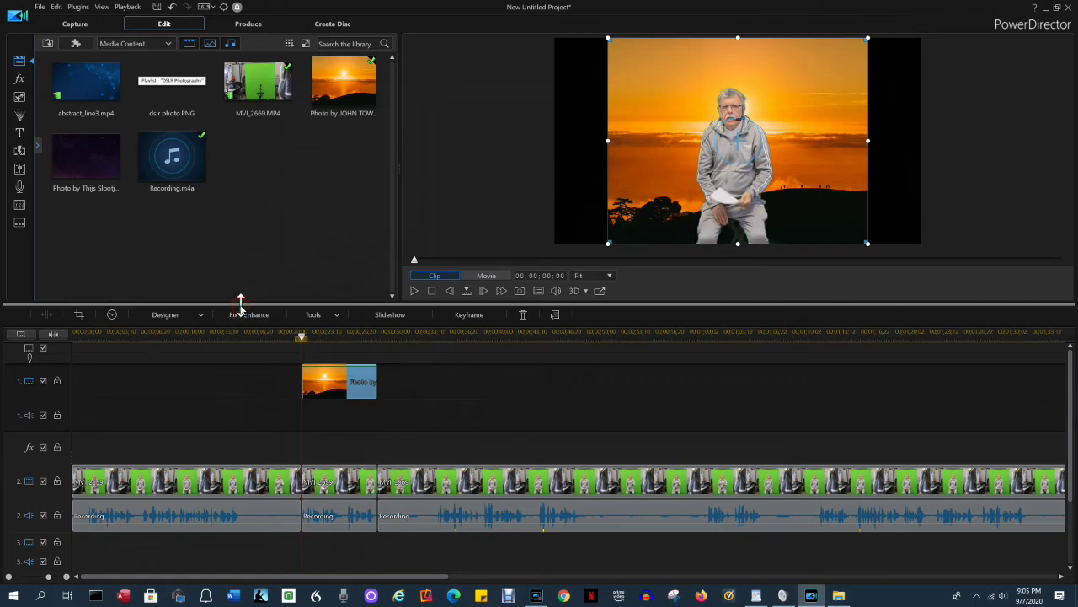
{"action": "left_click_drag", "start_coordinate": [240, 302], "coordinate": [246, 261]}
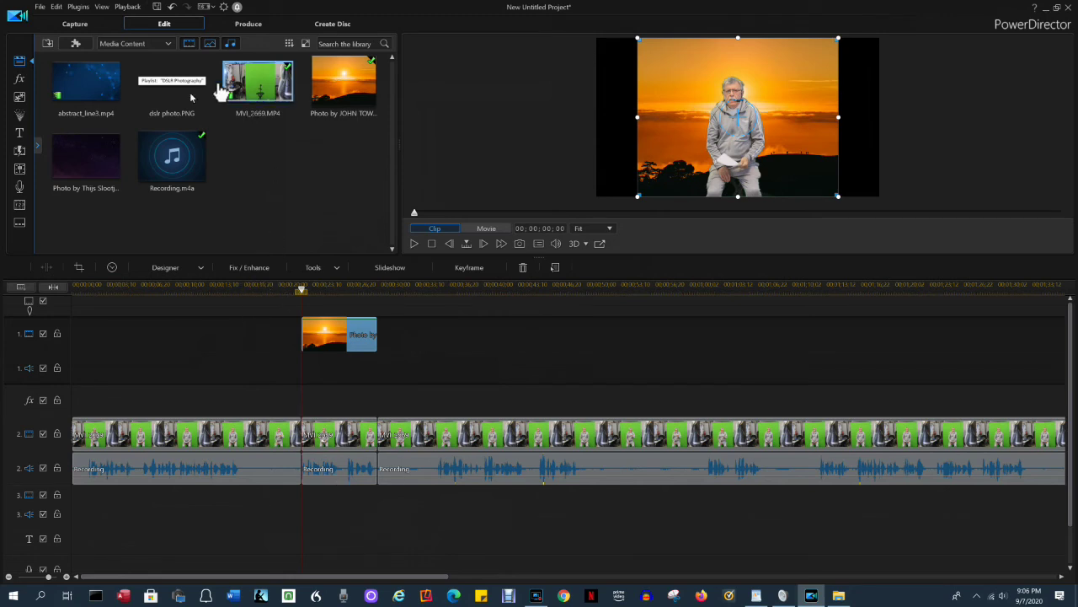
Add dslr photo.PNG on track 3 and move its playlist banner to the bottom of the frame
{"action": "left_click_drag", "start_coordinate": [177, 97], "coordinate": [287, 563]}
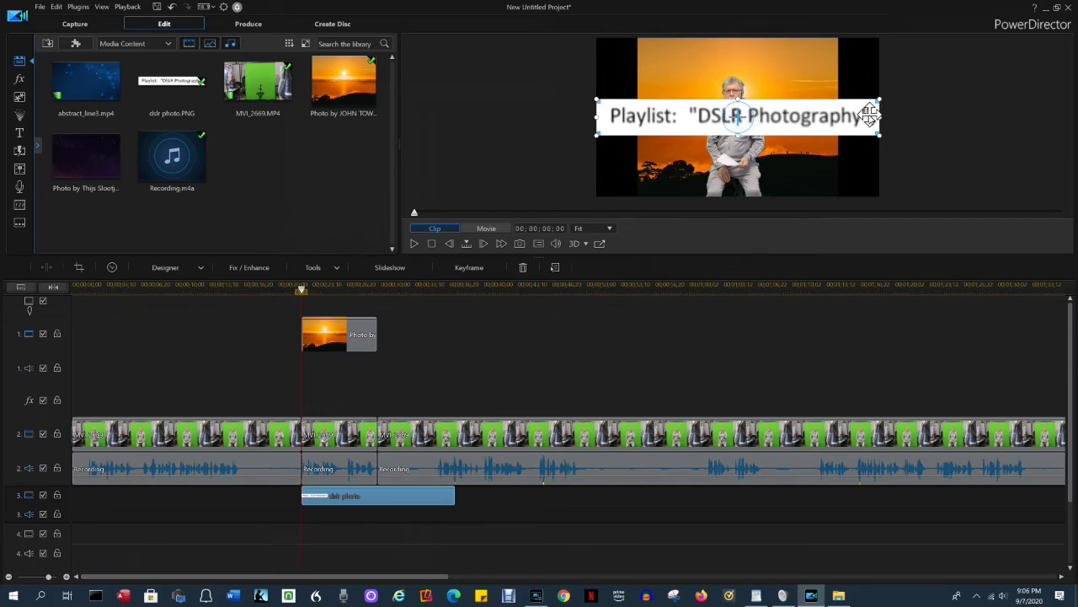
{"action": "left_click_drag", "start_coordinate": [730, 115], "coordinate": [718, 195]}
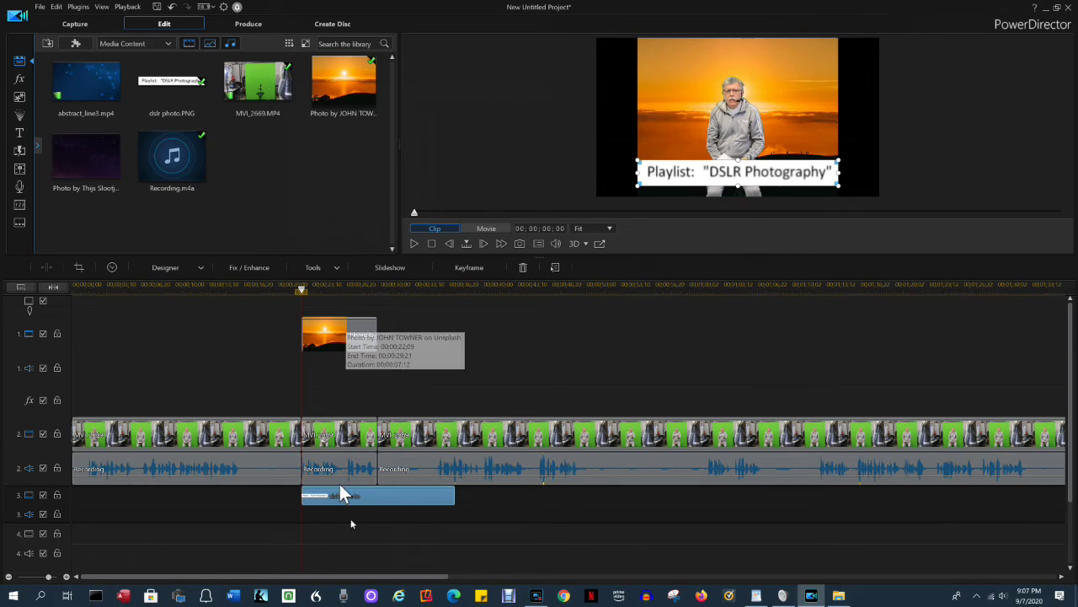
Nudge the presenter up in PiP Designer to X 0.486, Y 0.430
{"action": "left_click", "coordinate": [337, 433]}
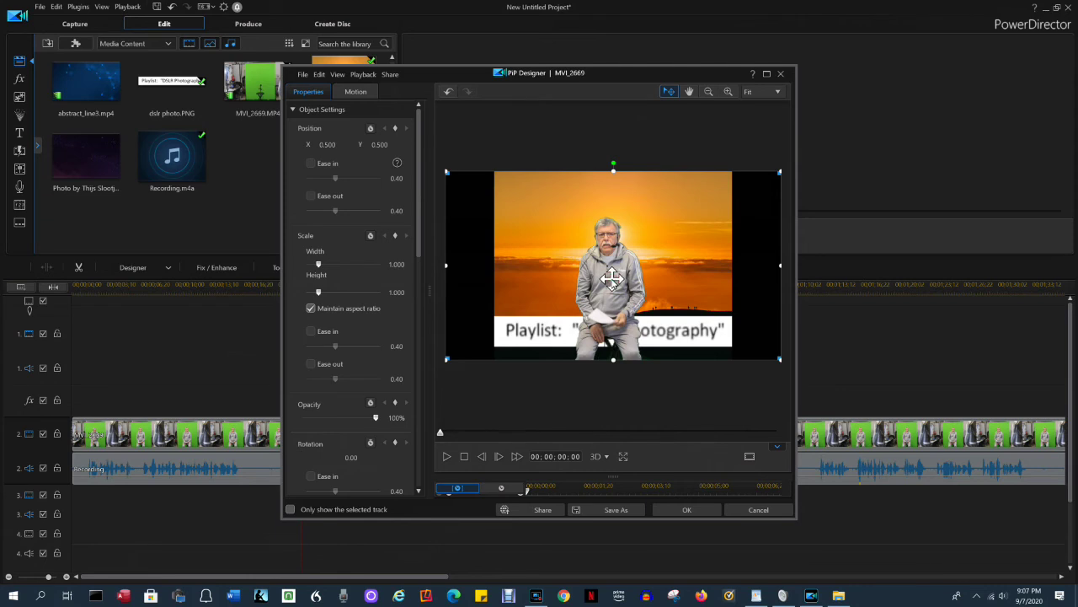
{"action": "left_click_drag", "start_coordinate": [611, 278], "coordinate": [606, 265]}
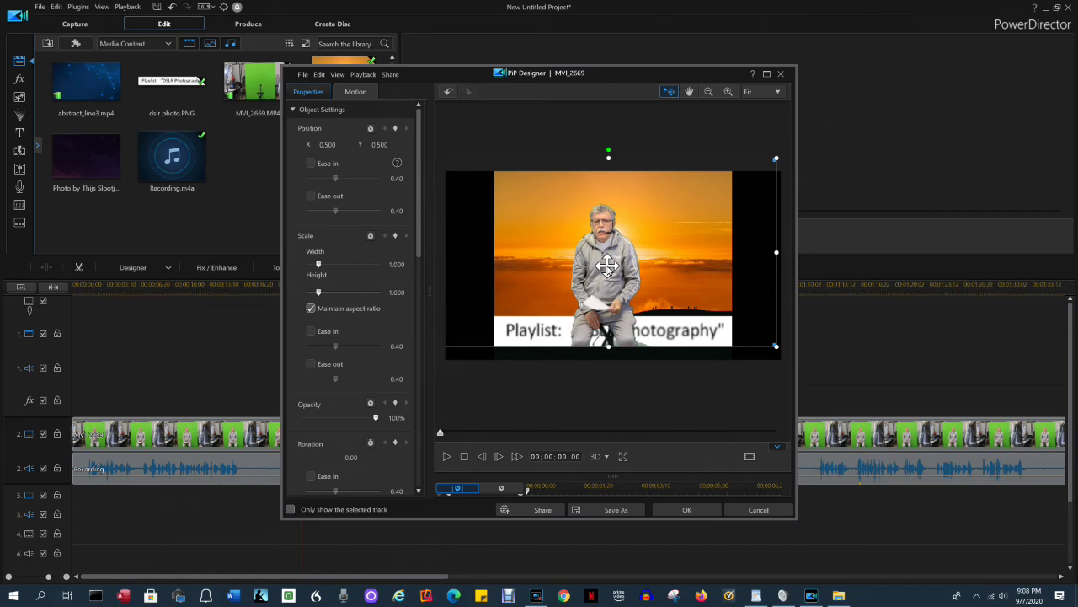
{"action": "left_click", "coordinate": [687, 509]}
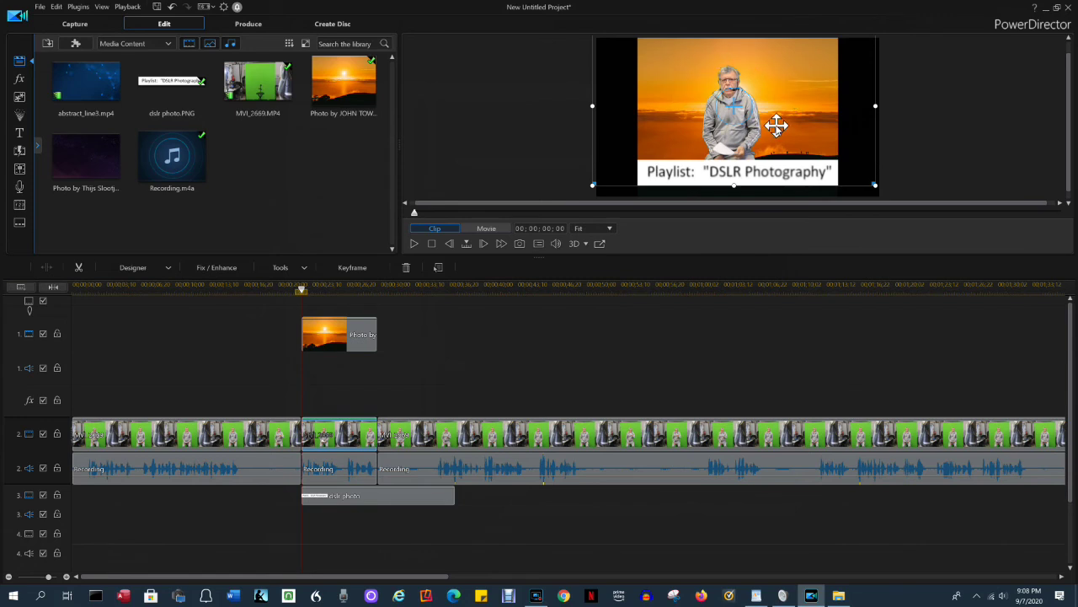
Scale the presenter to 0.561 and move him to the lower right, at X 0.758, Y 0.653
{"action": "left_click", "coordinate": [169, 270]}
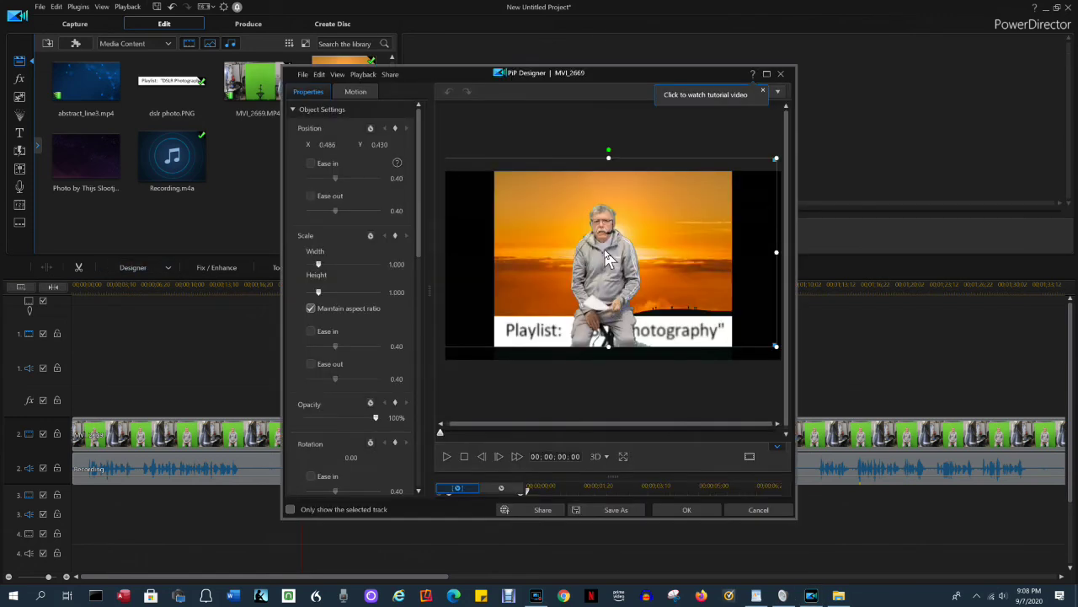
{"action": "left_click_drag", "start_coordinate": [604, 244], "coordinate": [605, 244]}
{"action": "left_click", "coordinate": [629, 249]}
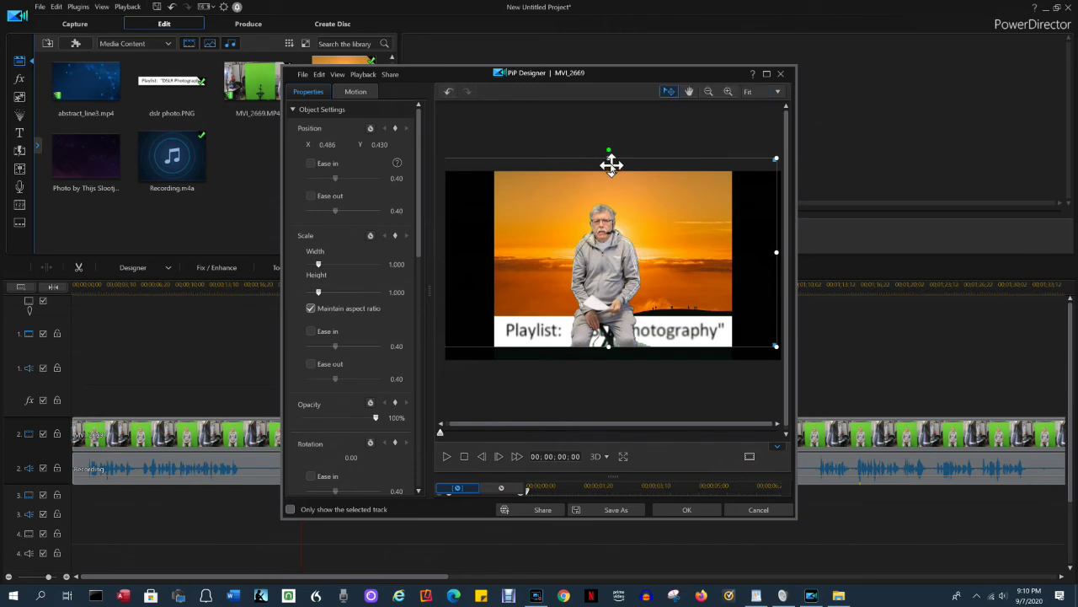
{"action": "left_click_drag", "start_coordinate": [608, 158], "coordinate": [605, 242]}
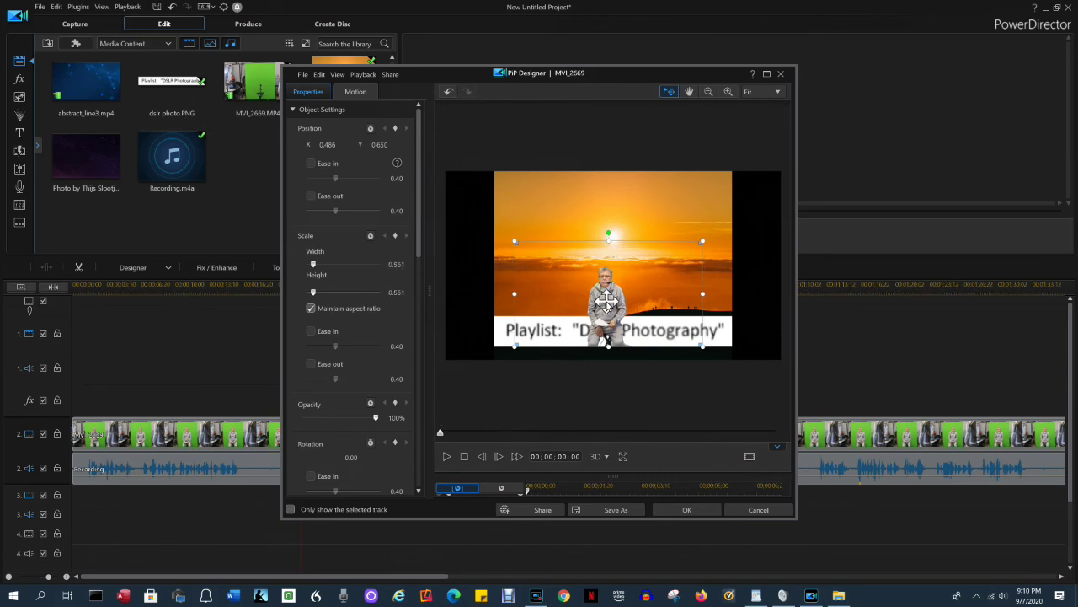
{"action": "left_click_drag", "start_coordinate": [607, 300], "coordinate": [690, 302]}
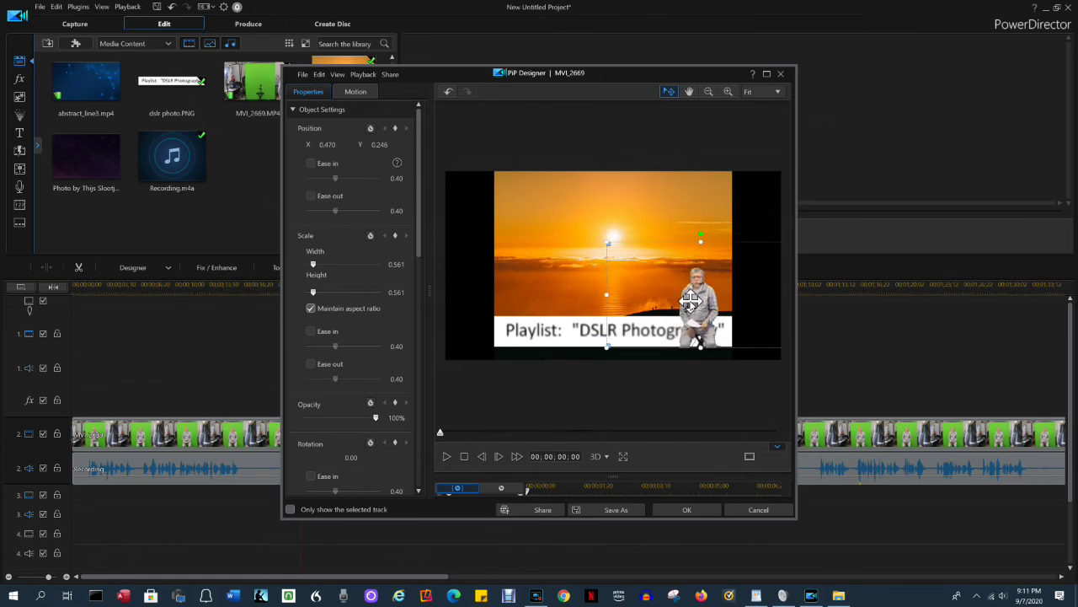
{"action": "left_click_drag", "start_coordinate": [689, 300], "coordinate": [691, 298]}
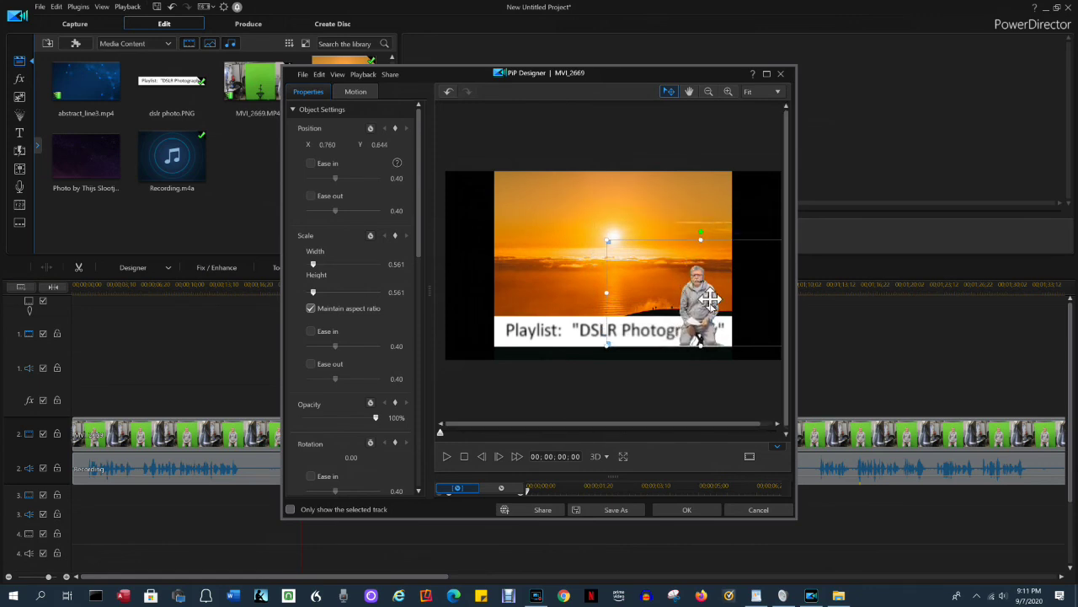
{"action": "left_click", "coordinate": [687, 509]}
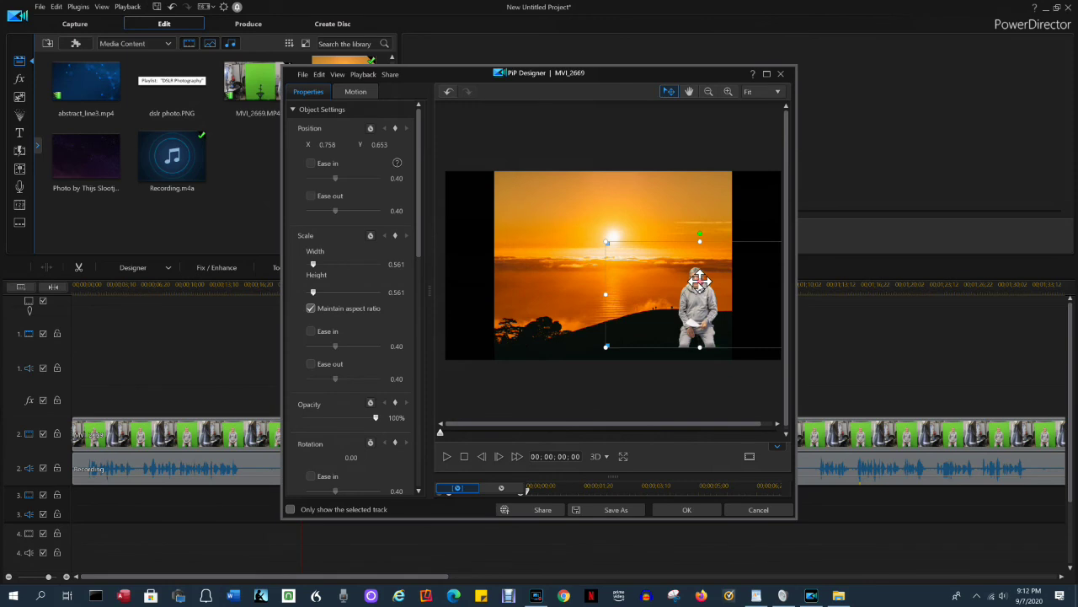
Shift the presenter slightly left and delete the duplicate presenter clip from track 3
{"action": "left_click", "coordinate": [678, 285]}
{"action": "left_click_drag", "start_coordinate": [678, 284], "coordinate": [536, 291]}
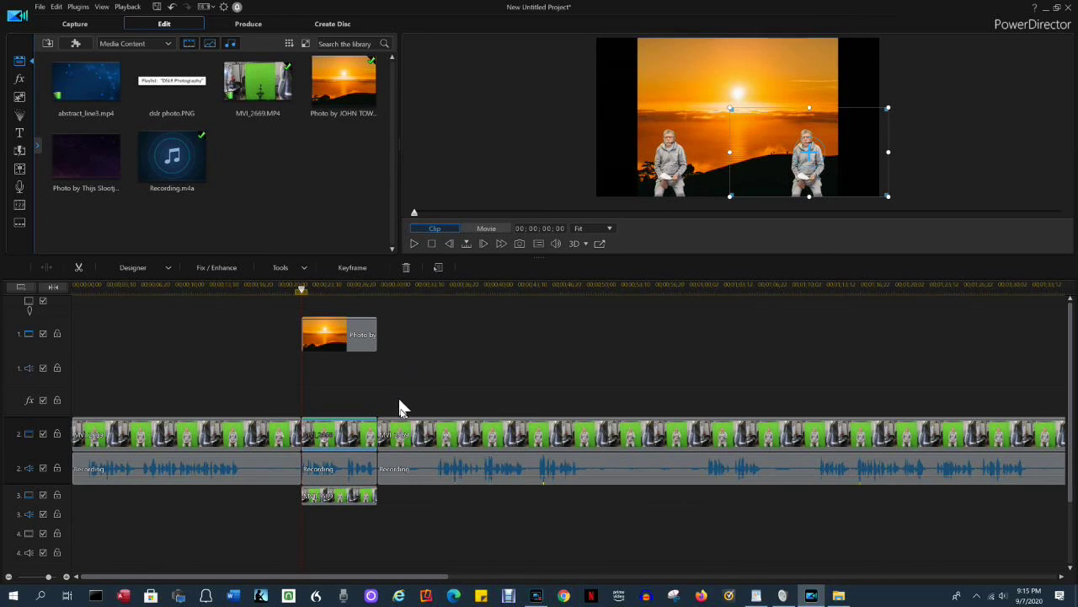
{"action": "left_click", "coordinate": [343, 497]}
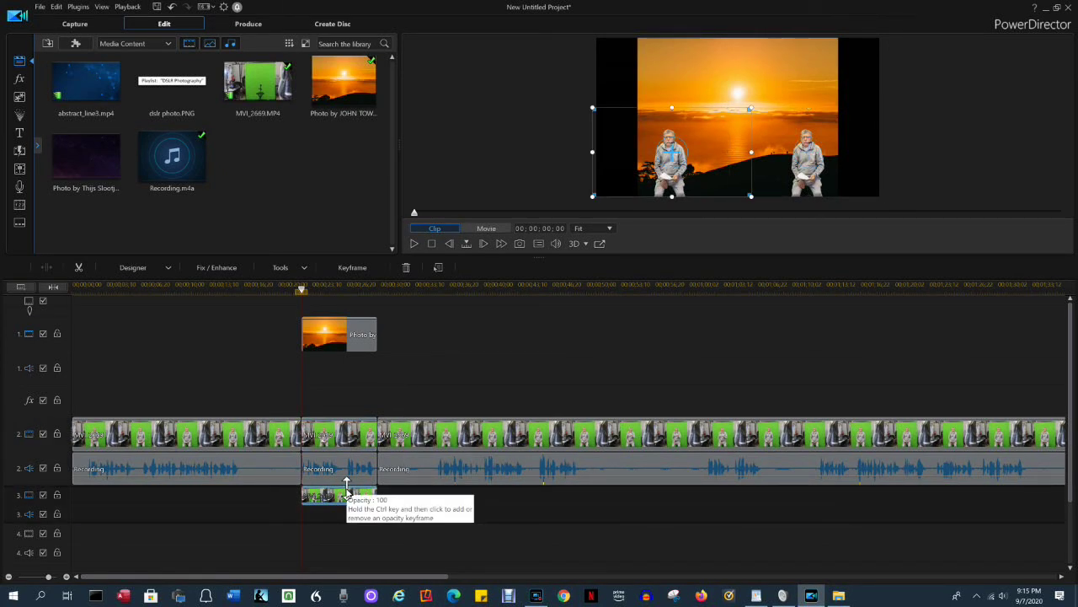
{"action": "key", "text": "Delete"}
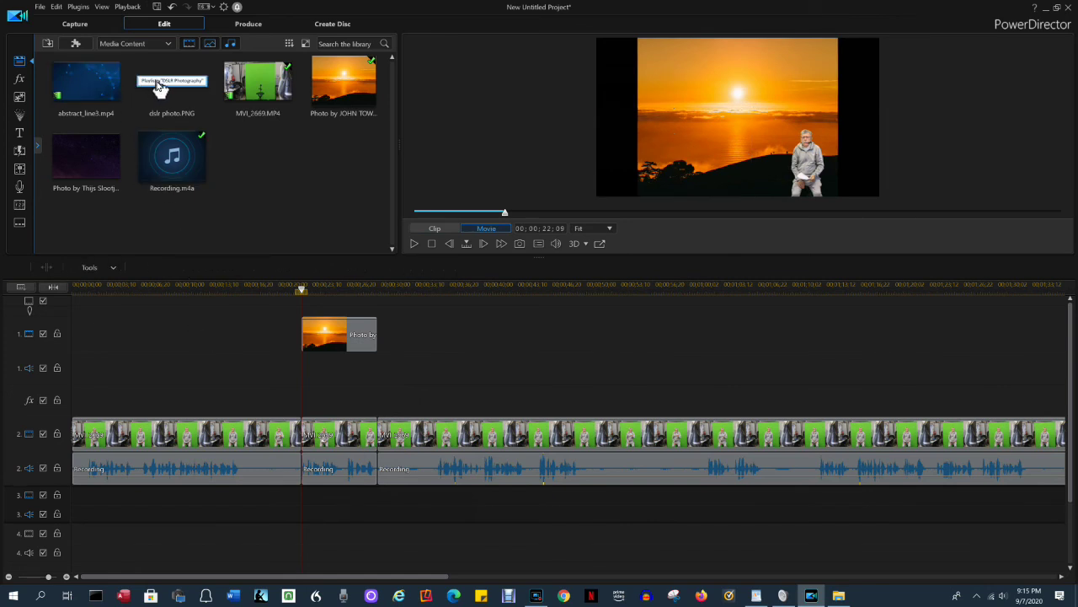
Put dslr photo.PNG on track 3, ending at 00:00:29;21, and move it to the frame's bottom
{"action": "left_click_drag", "start_coordinate": [160, 88], "coordinate": [303, 515]}
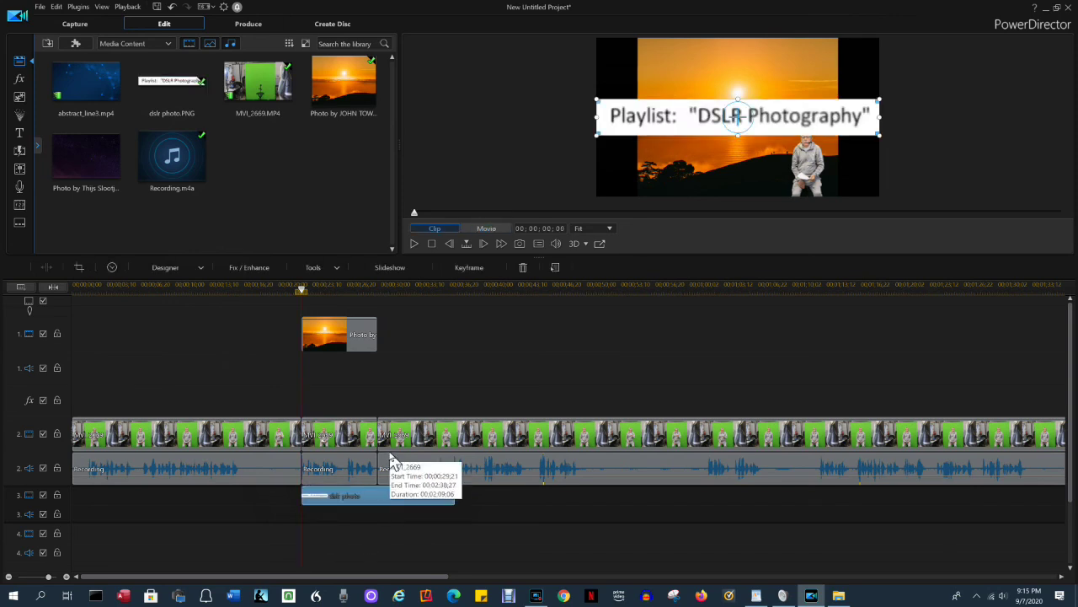
{"action": "left_click", "coordinate": [393, 464]}
{"action": "left_click", "coordinate": [385, 497]}
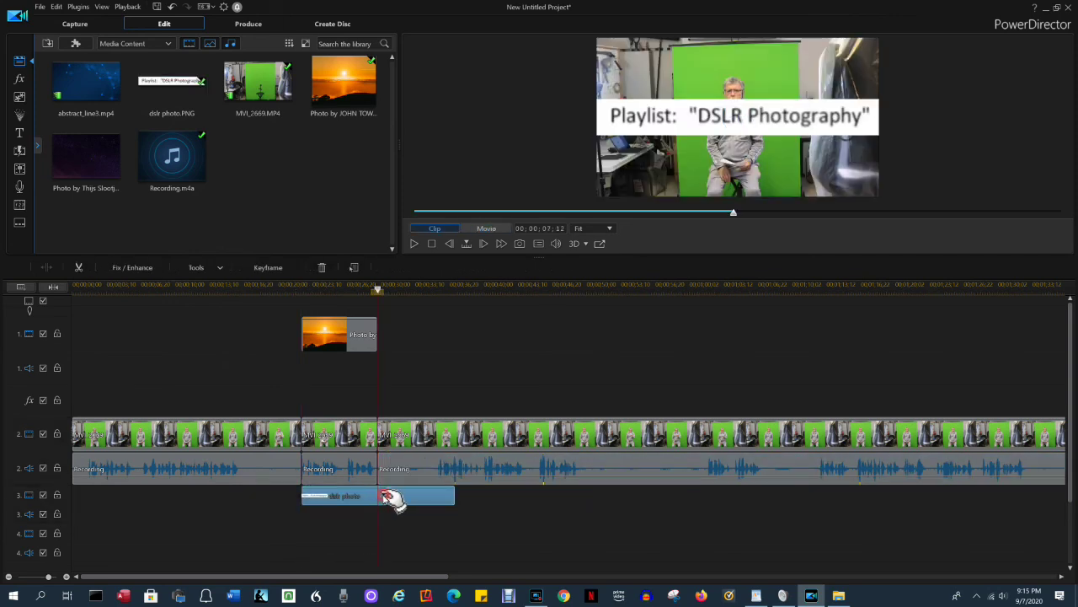
{"action": "left_click", "coordinate": [337, 495]}
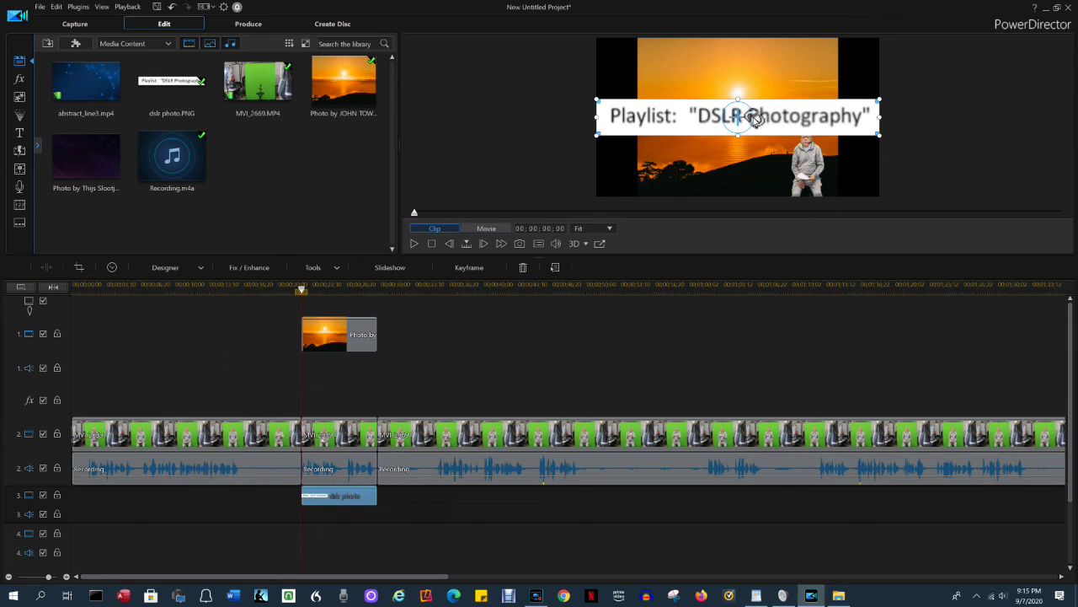
{"action": "left_click_drag", "start_coordinate": [736, 118], "coordinate": [736, 184]}
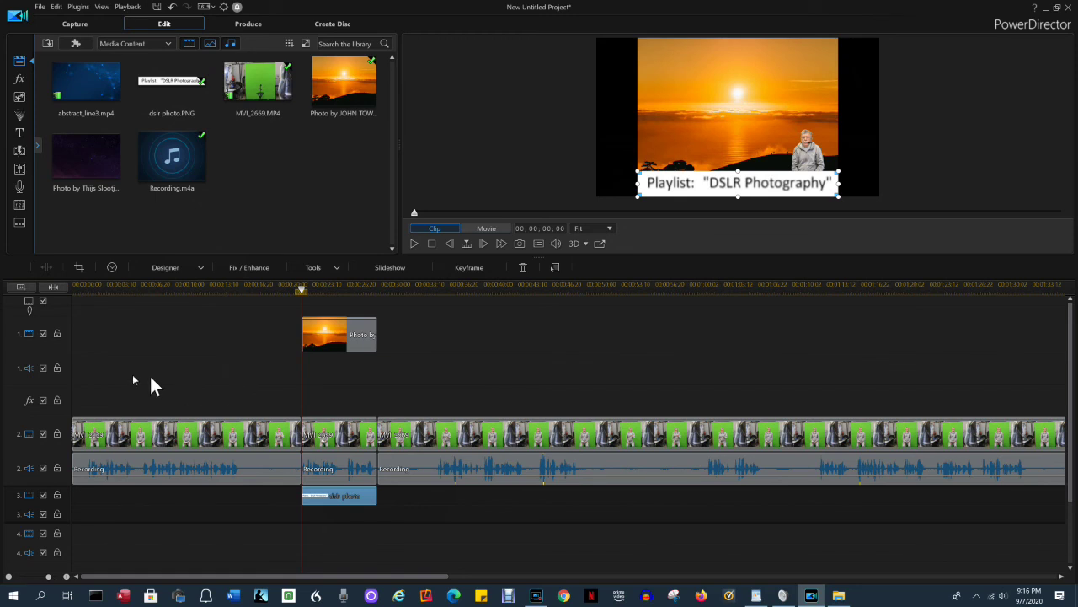